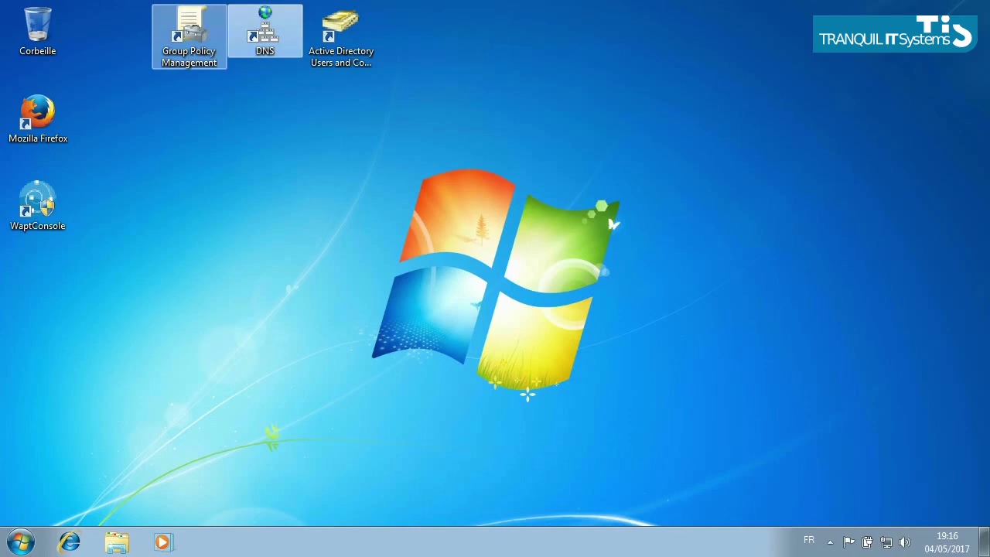
# Open Active Directory Users and Computers and create a SAMDOM organisational unit under samdom.lan.
pyautogui.click(189, 35)
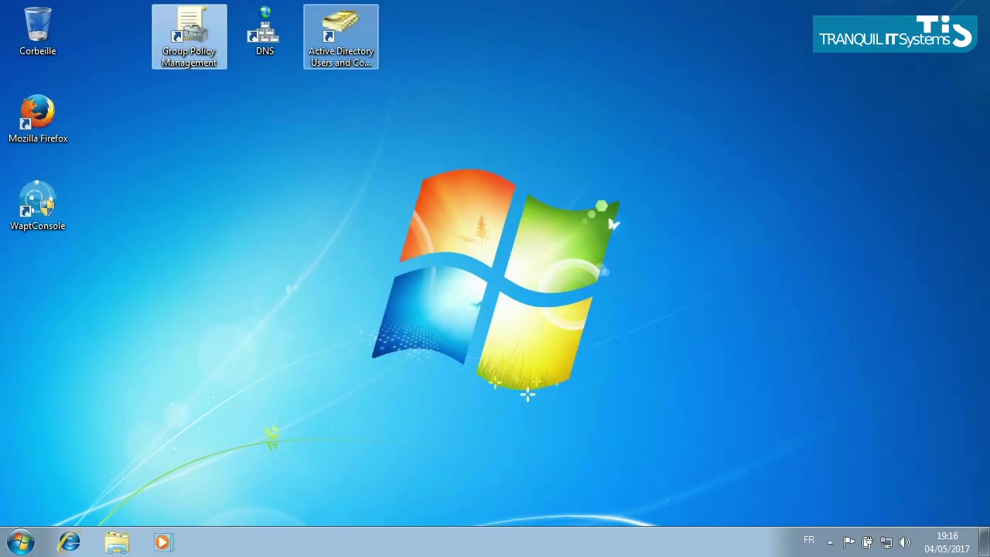
pyautogui.click(340, 34)
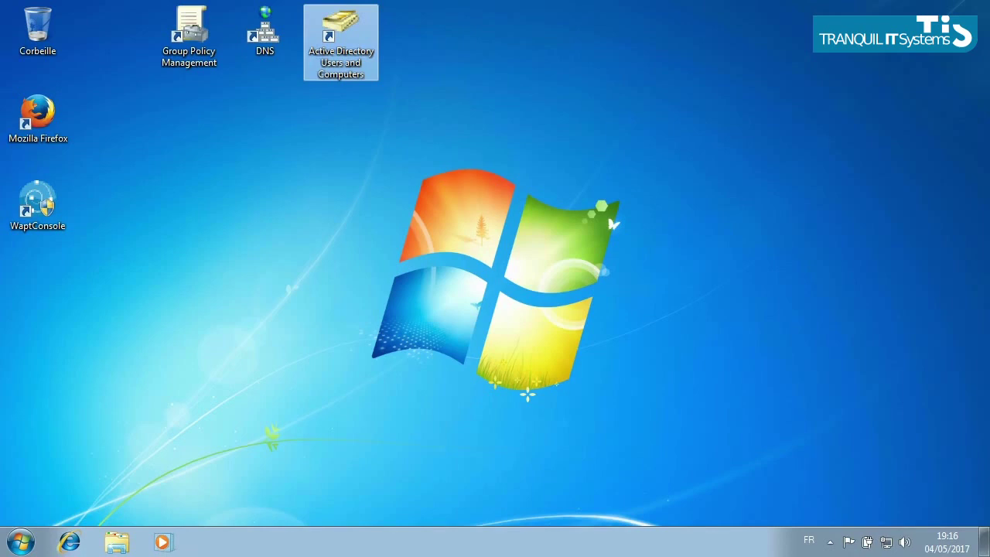
pyautogui.press('Return')
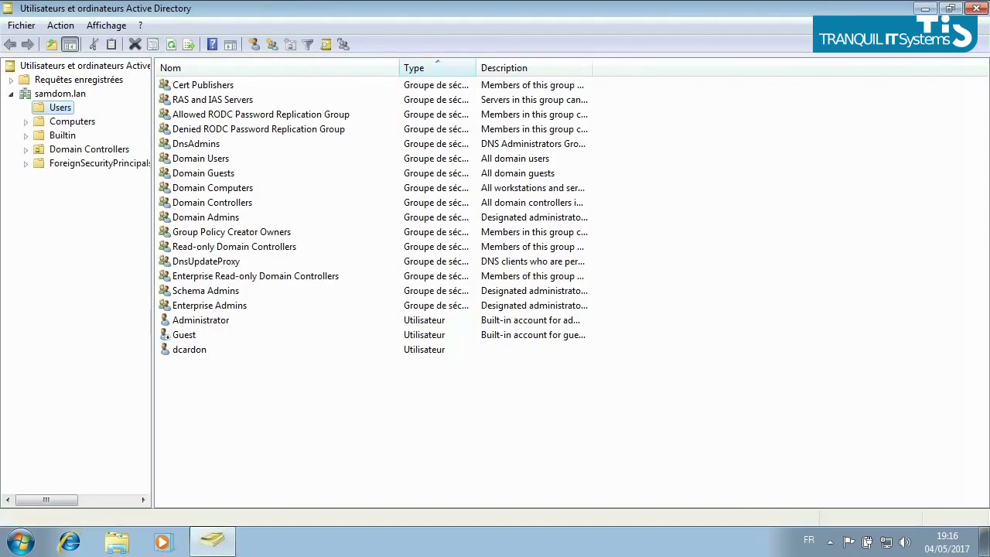
pyautogui.rightClick(59, 93)
pyautogui.moveTo(194, 210)
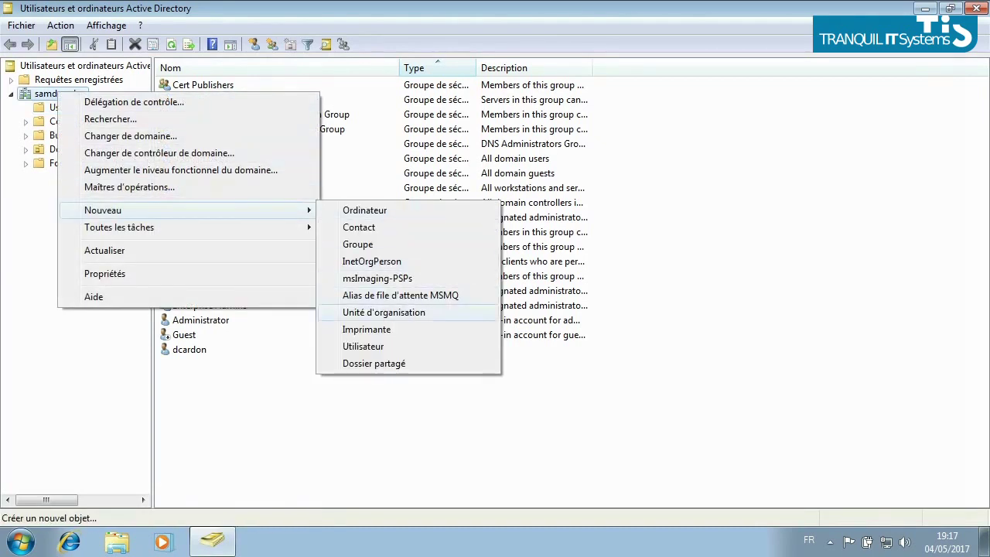
pyautogui.click(383, 311)
pyautogui.write('SAMDOM')
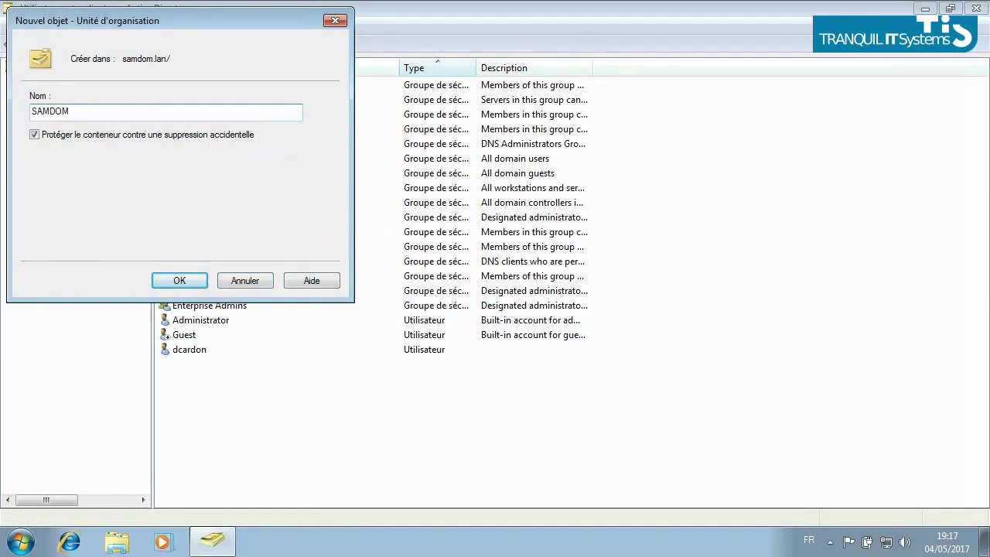
pyautogui.press('Return')
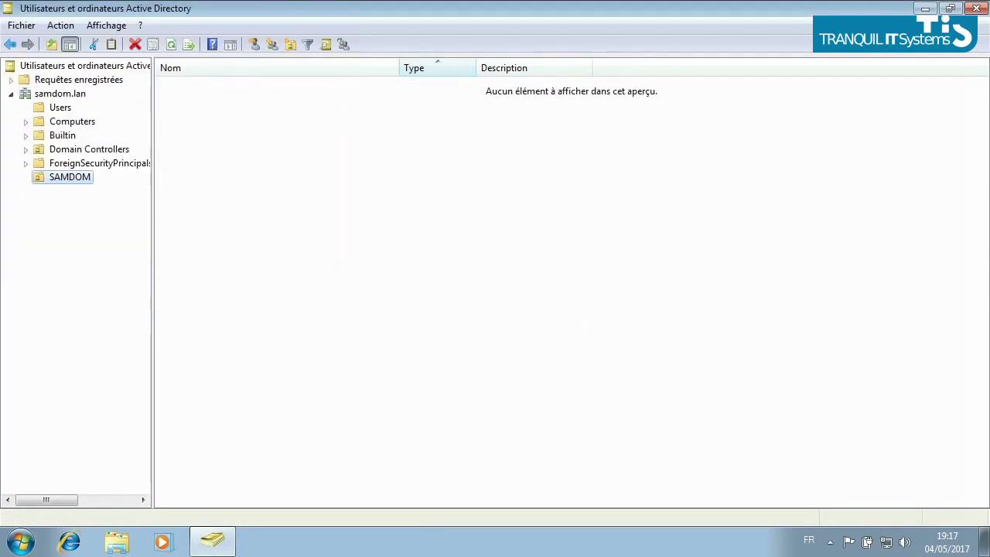
# Create an Utilisateurs organisational unit inside SAMDOM.
pyautogui.rightClick(66, 177)
pyautogui.moveTo(154, 242)
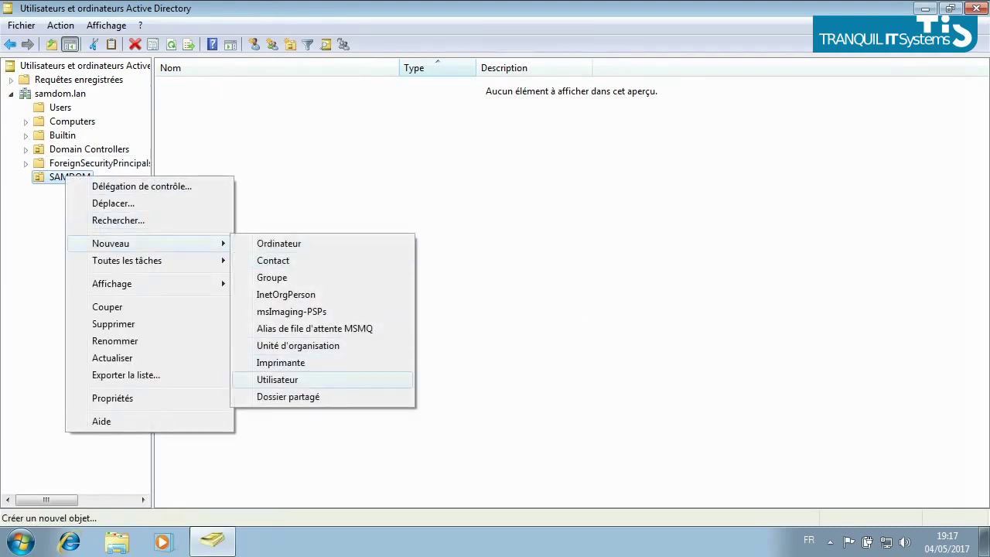
pyautogui.click(298, 345)
pyautogui.write('Utilisateurs')
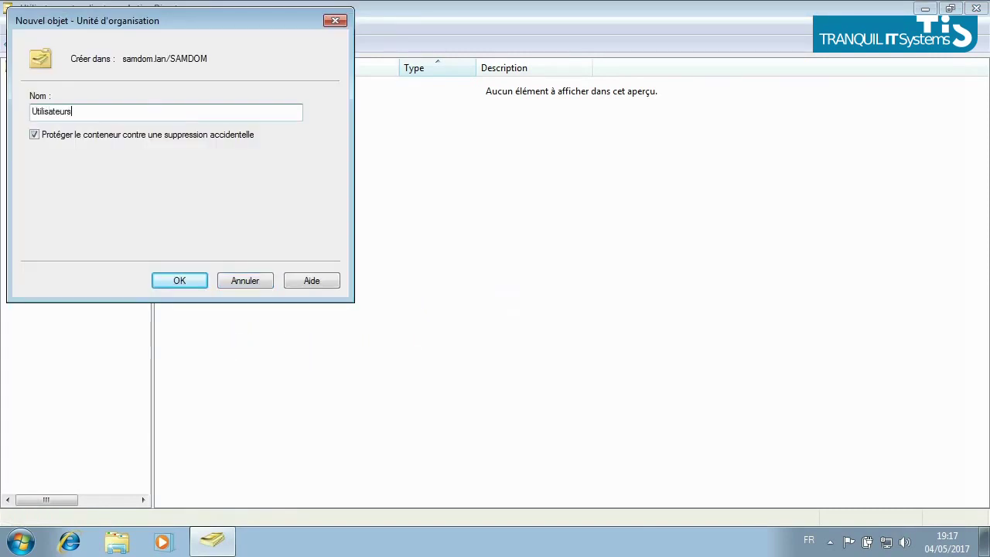
pyautogui.press('Return')
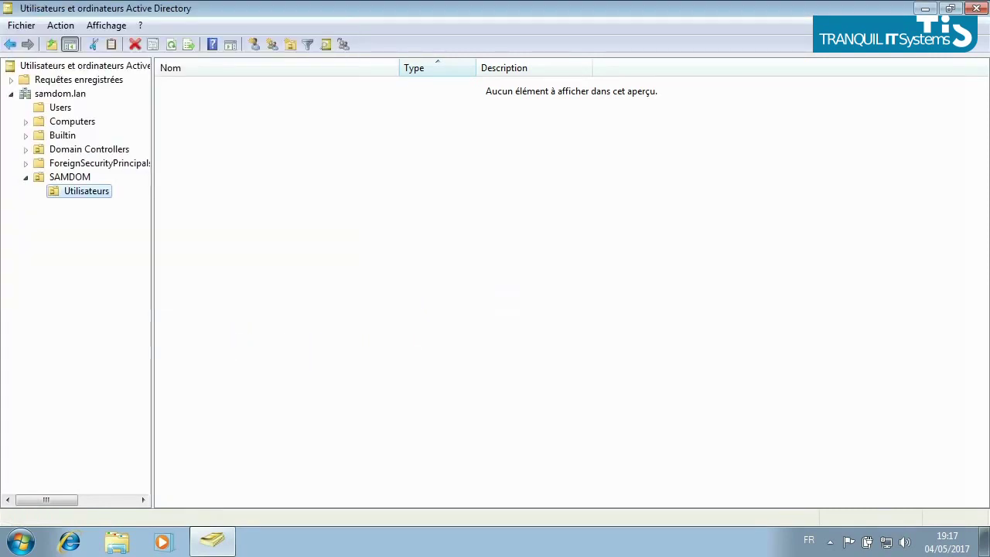
# Move the existing user account from Users into the Utilisateurs unit.
pyautogui.click(61, 107)
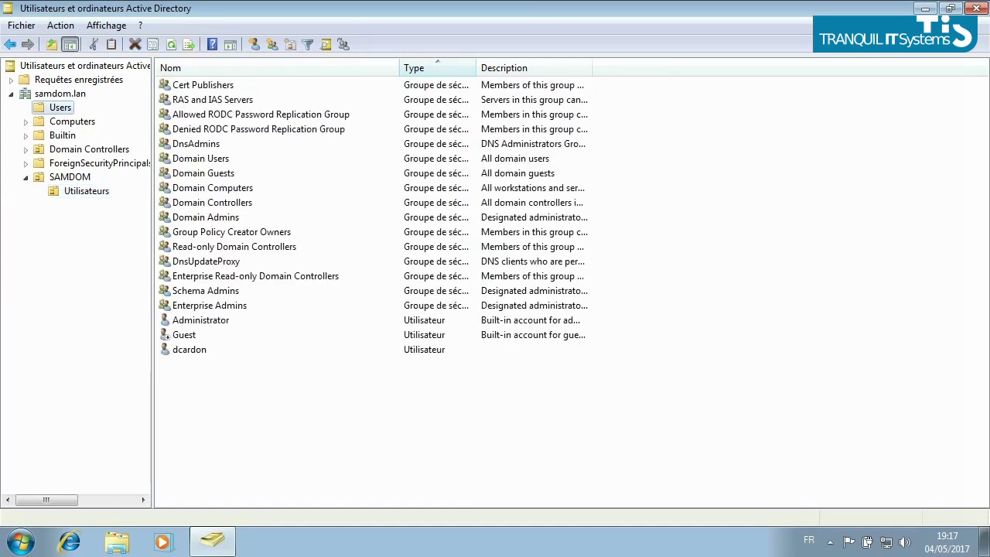
pyautogui.click(189, 349)
pyautogui.moveTo(189, 349); pyautogui.dragTo(86, 191)
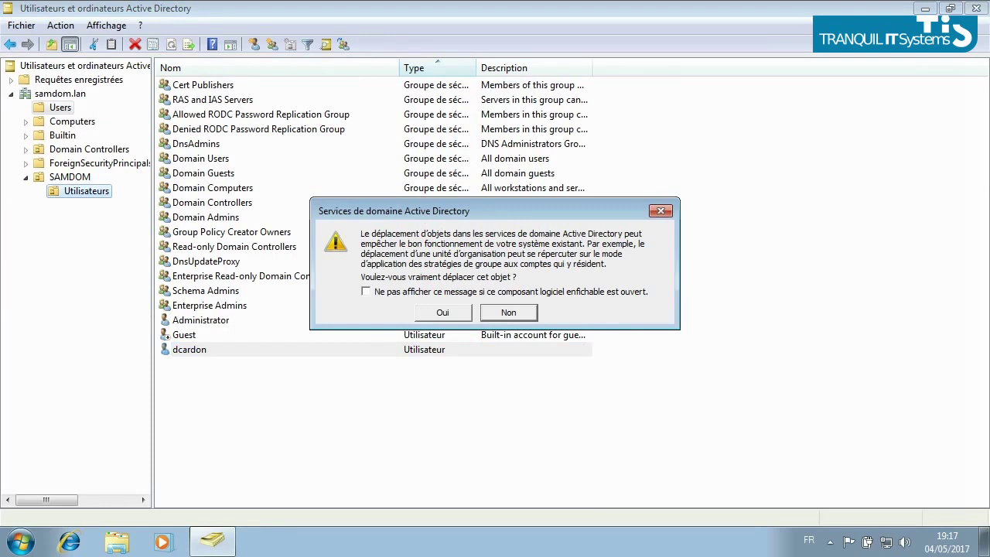
pyautogui.press('Return')
pyautogui.click(86, 191)
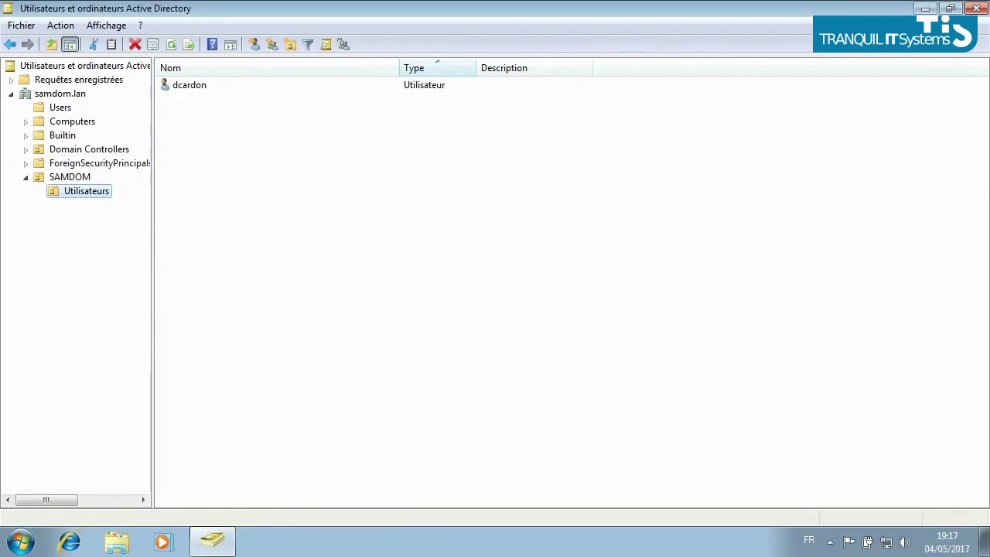
# Start a new user in Utilisateurs, entering the user's first name, last name and logon name.
pyautogui.rightClick(297, 125)
pyautogui.moveTo(341, 193)
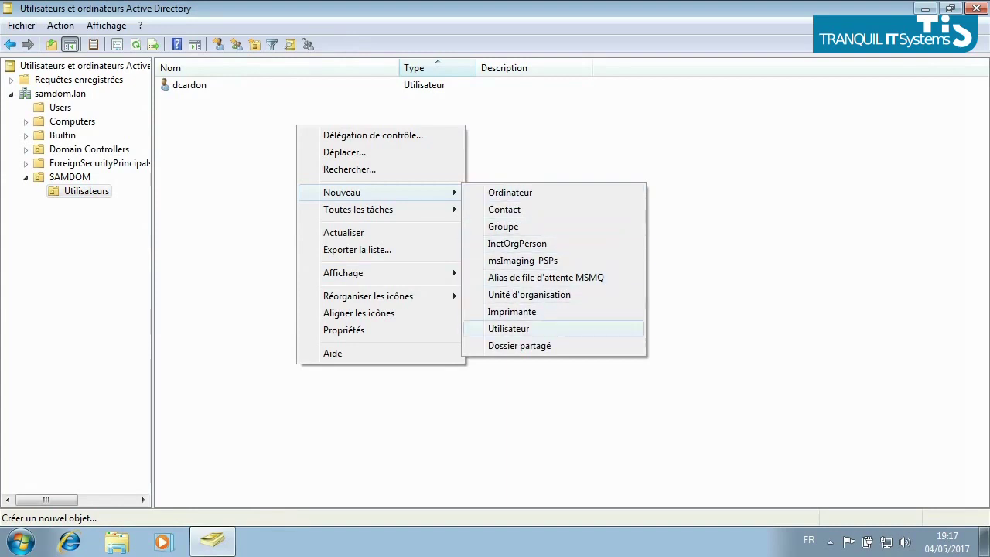
pyautogui.click(508, 329)
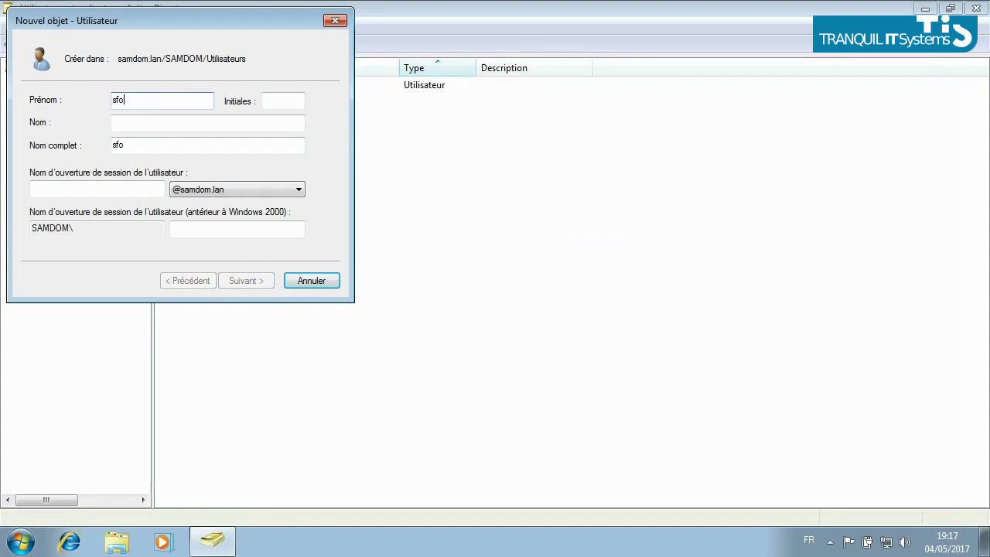
pyautogui.press('Tab')
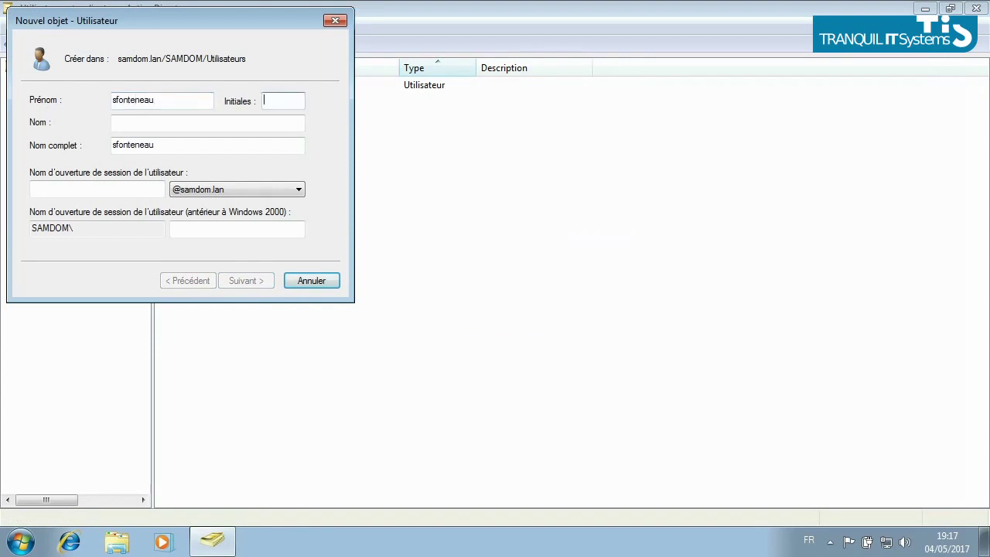
pyautogui.click(96, 188)
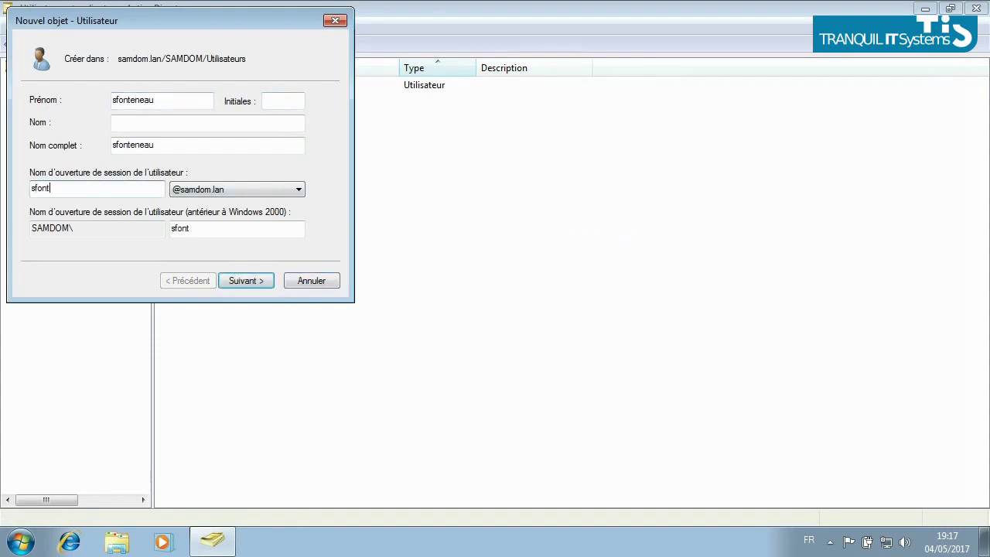
pyautogui.doubleClick(132, 100)
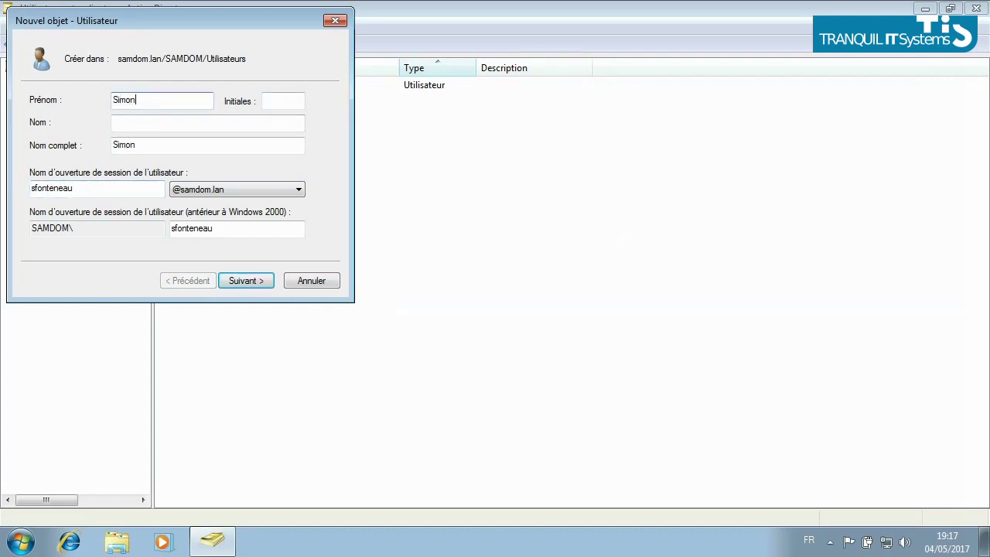
pyautogui.click(124, 122)
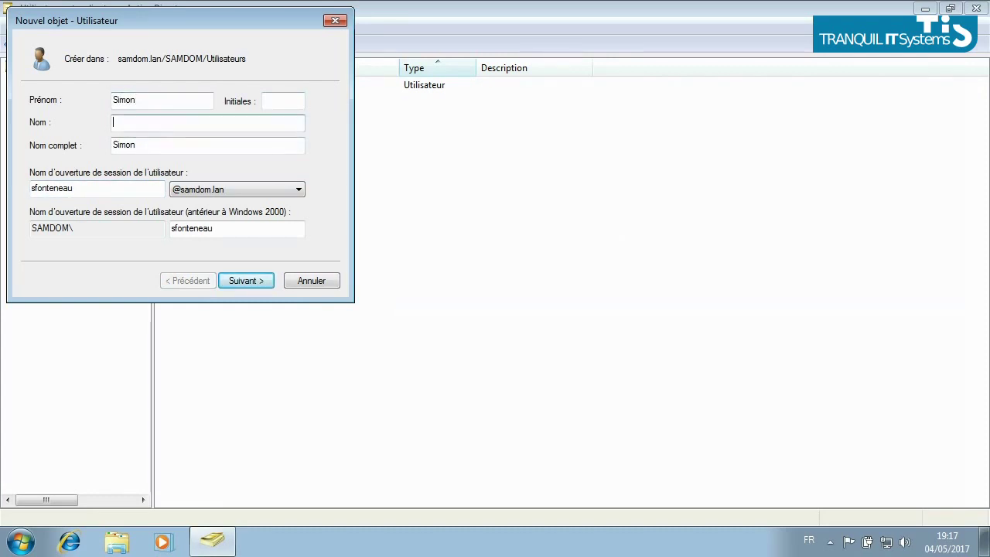
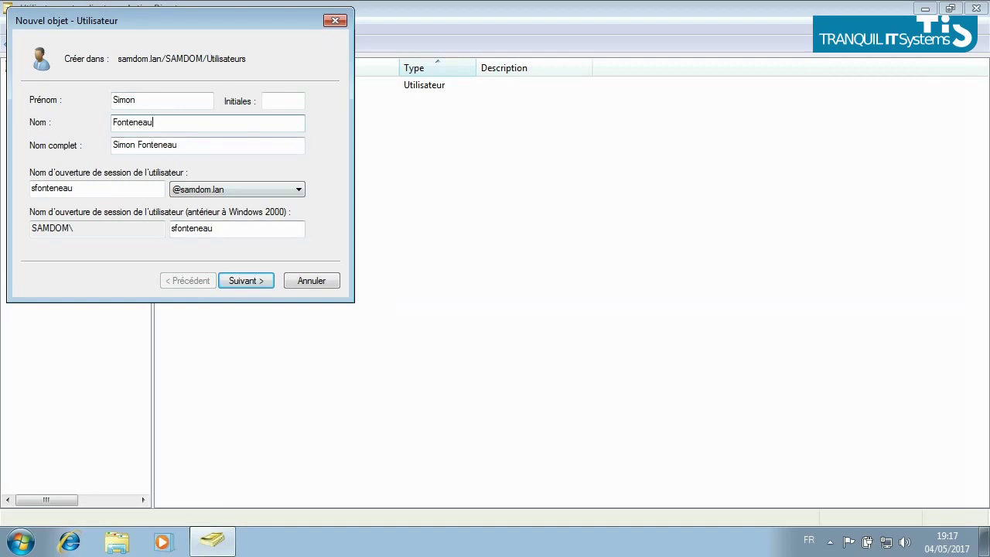
pyautogui.press('Return')
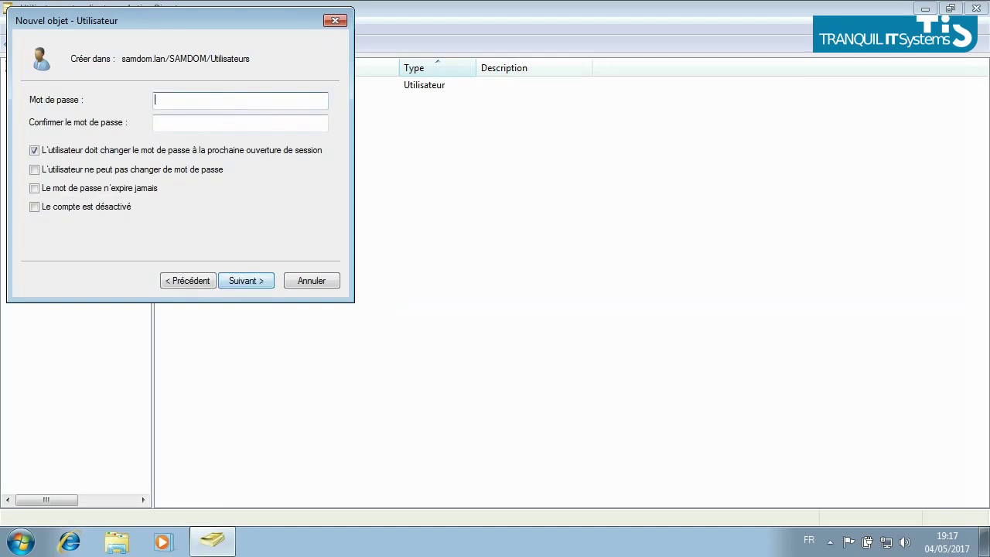
# Set and confirm the new user's password, then finish creating the account.
pyautogui.write('••••••••')
pyautogui.press('Tab')
pyautogui.write('•')
pyautogui.press('BackSpace')
pyautogui.write('•••••••')
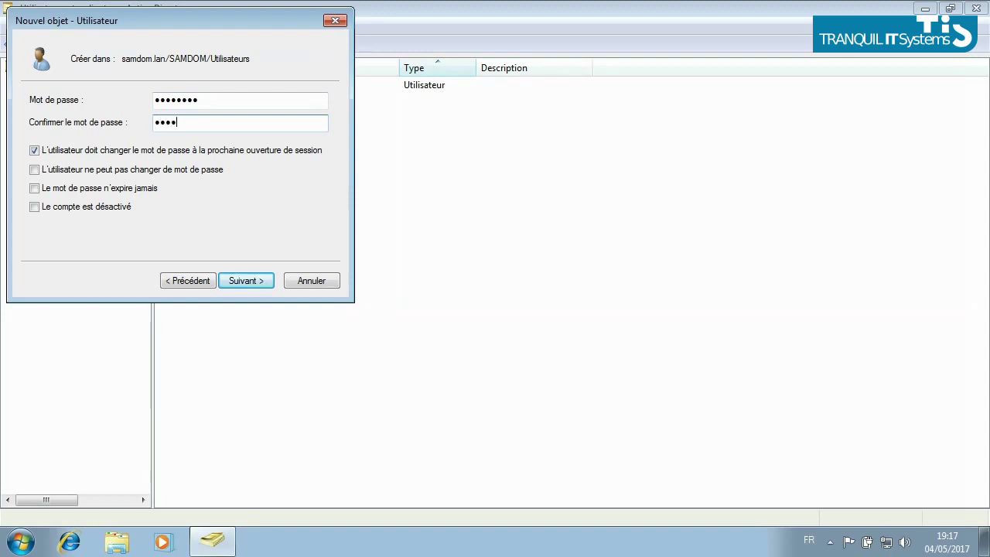
pyautogui.write('••')
pyautogui.click(203, 100)
pyautogui.write('•')
pyautogui.click(204, 122)
pyautogui.press('Return')
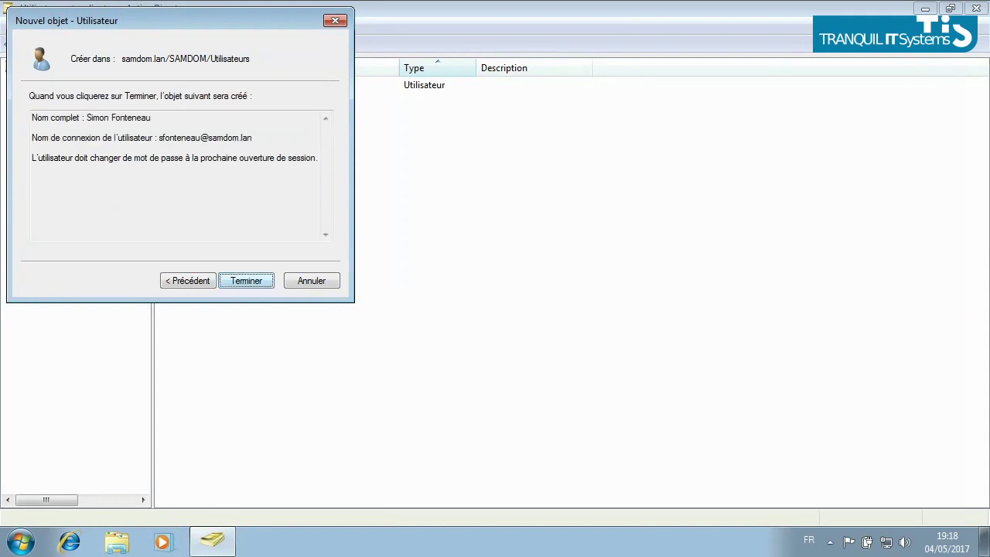
pyautogui.press('Return')
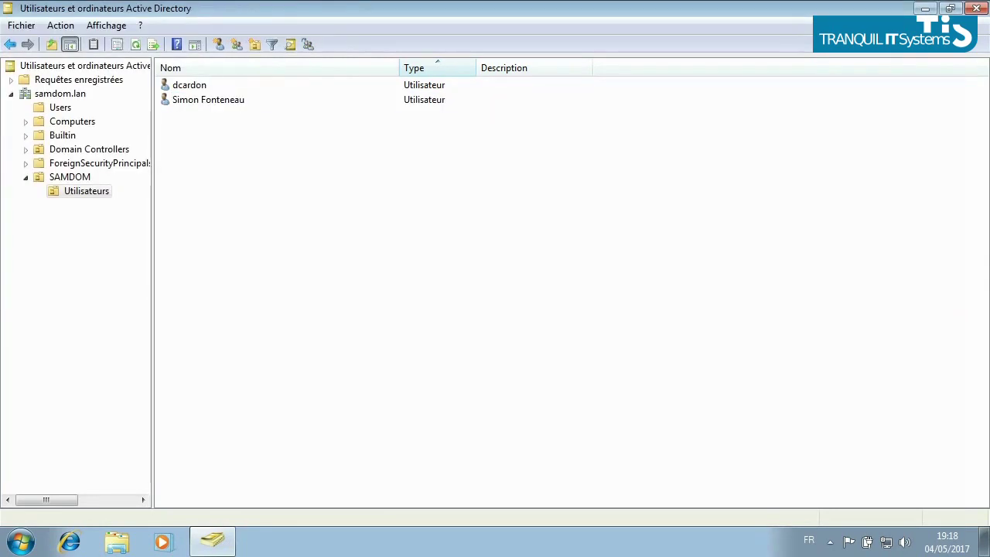
# Create a group named TIS in the Utilisateurs unit.
pyautogui.rightClick(219, 159)
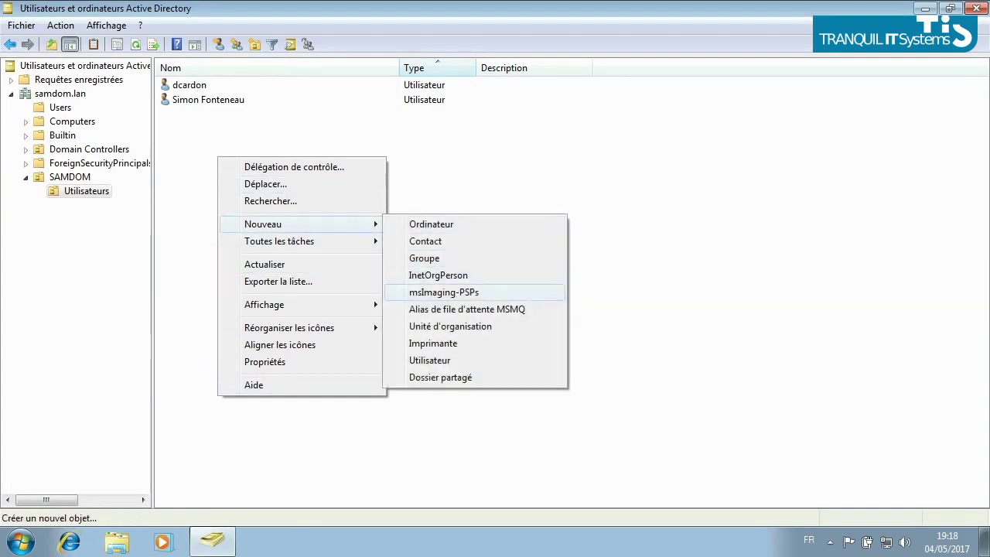
pyautogui.click(424, 257)
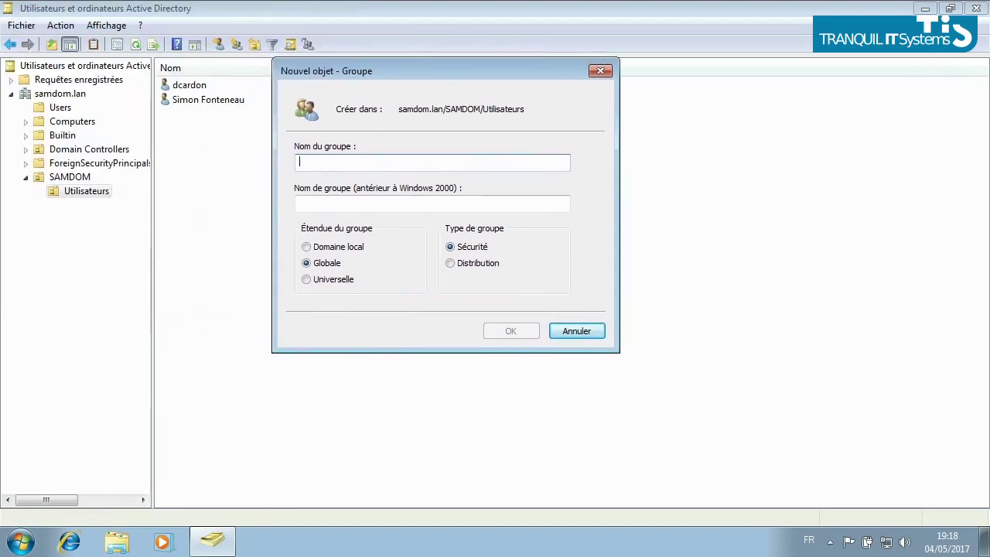
pyautogui.write('TIS')
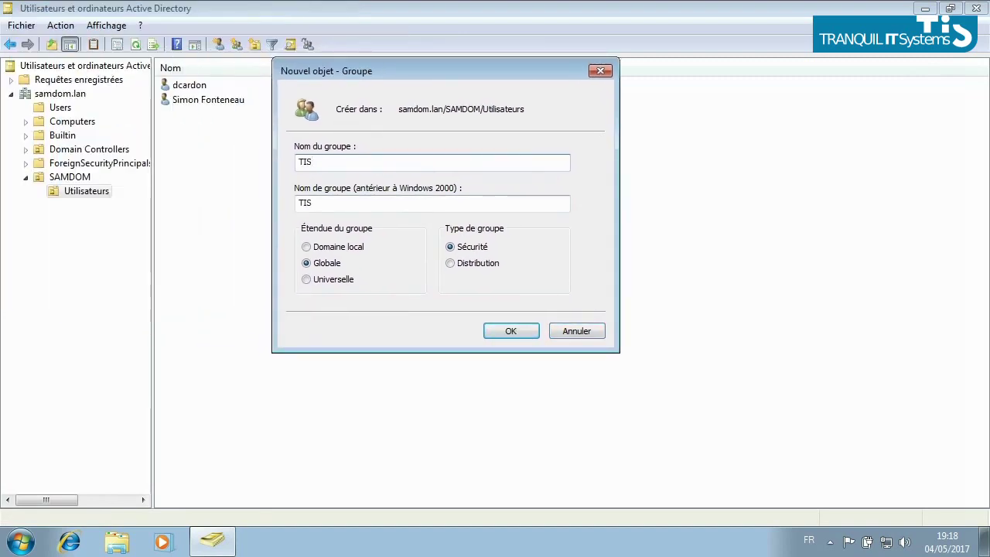
pyautogui.press('Return')
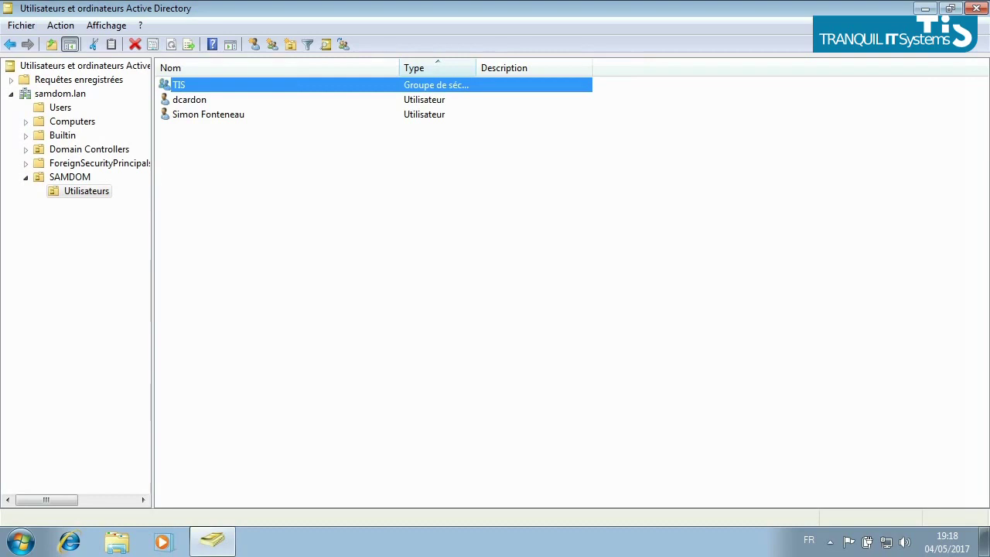
# Add both domain user accounts as TIS members, apply, and close the console.
pyautogui.press('Return')
pyautogui.hotkey('ctrl', 'Tab')
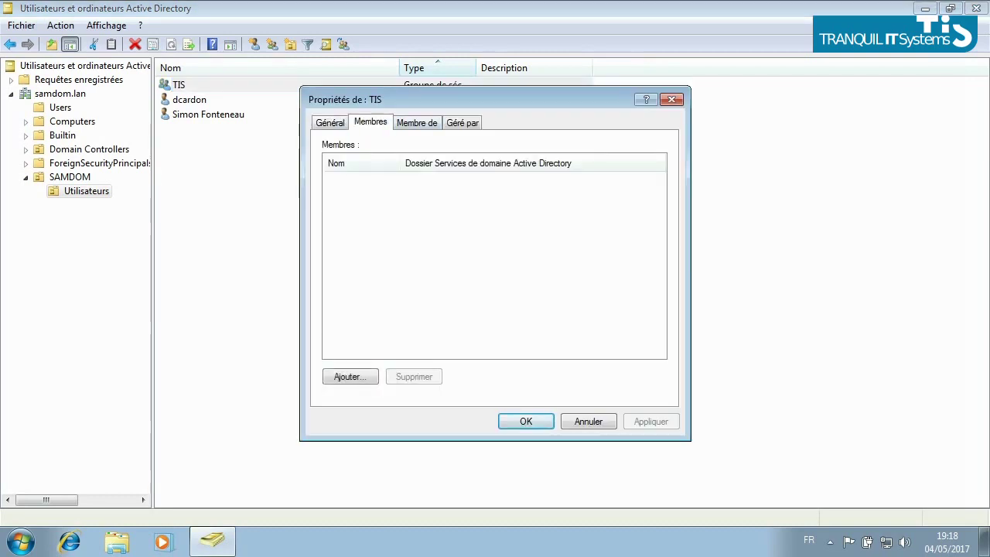
pyautogui.hotkey('alt', 'a')
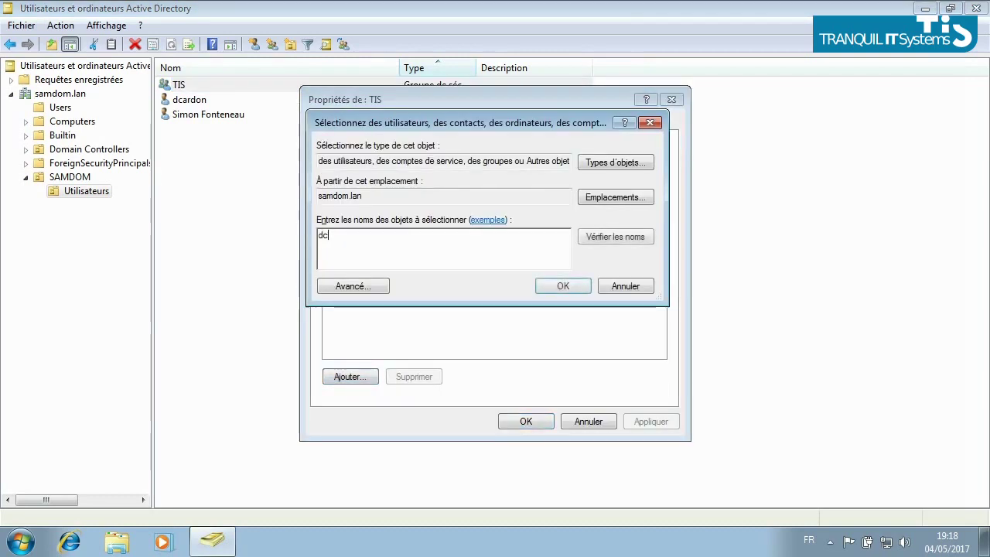
pyautogui.press('Return')
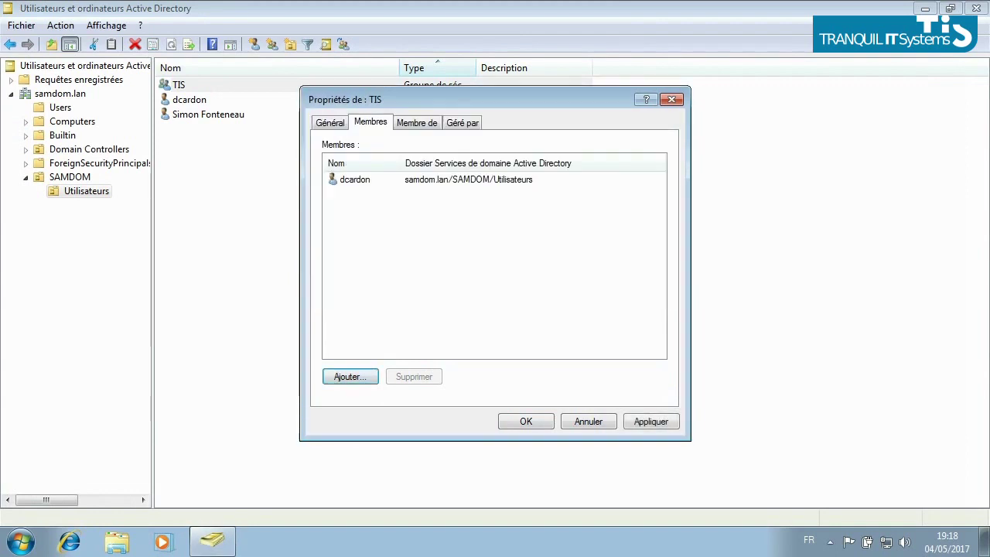
pyautogui.hotkey('alt', 'a')
pyautogui.write('si')
pyautogui.press('Return')
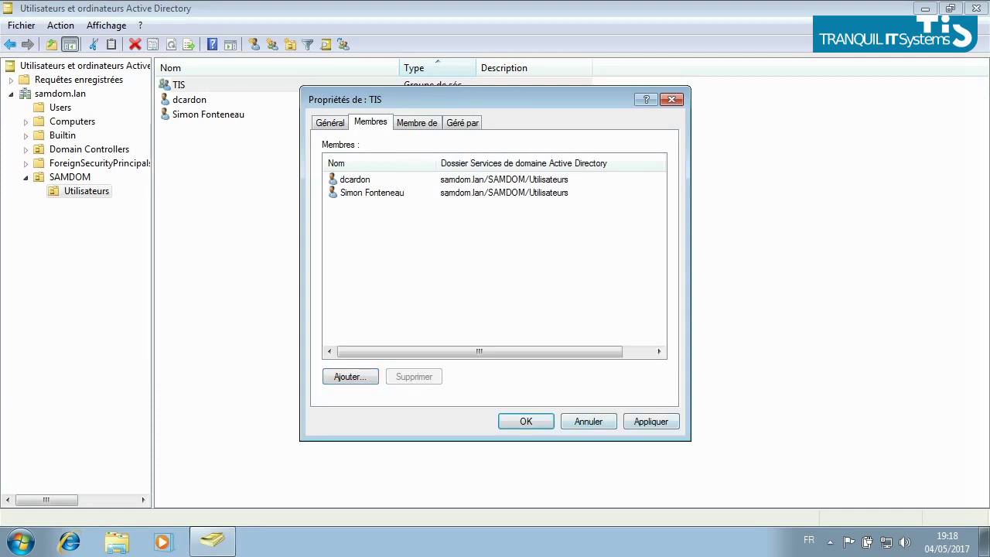
pyautogui.hotkey('alt', 'a')
pyautogui.press('Return')
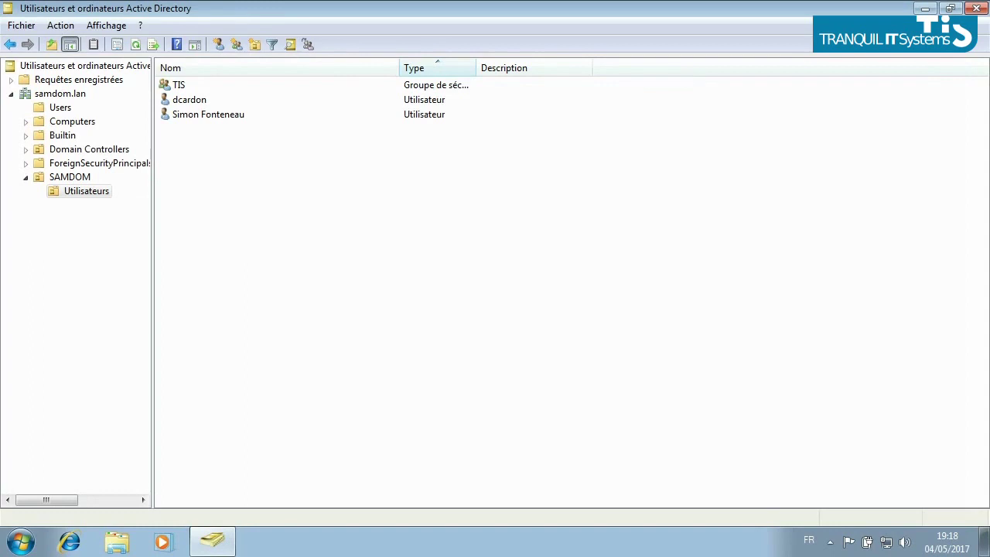
pyautogui.hotkey('alt', 'F4')
# Connect DNS Manager to server 192.168.149.208 and show the samdom.lan forward lookup zone.
pyautogui.doubleClick(265, 31)
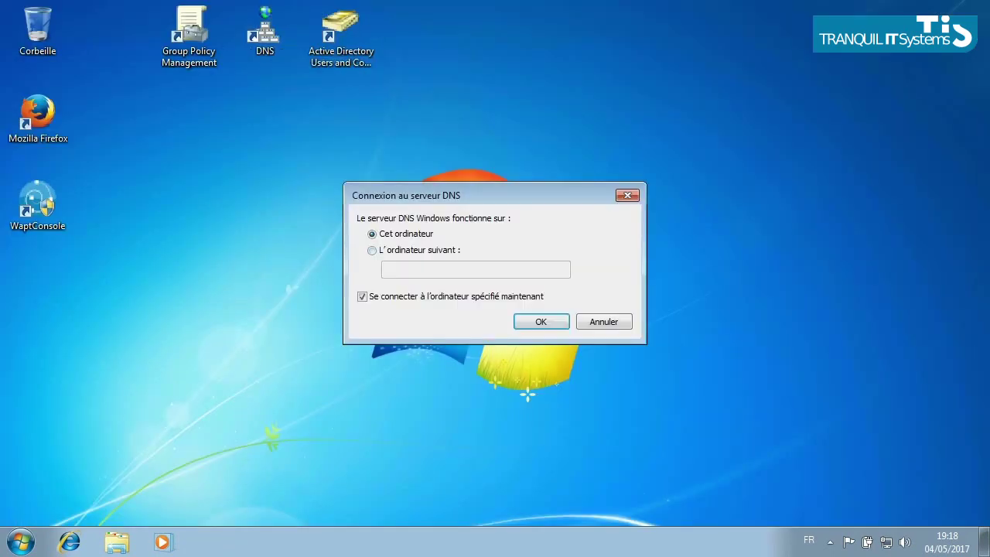
pyautogui.click(371, 249)
pyautogui.write('192.168.149.208')
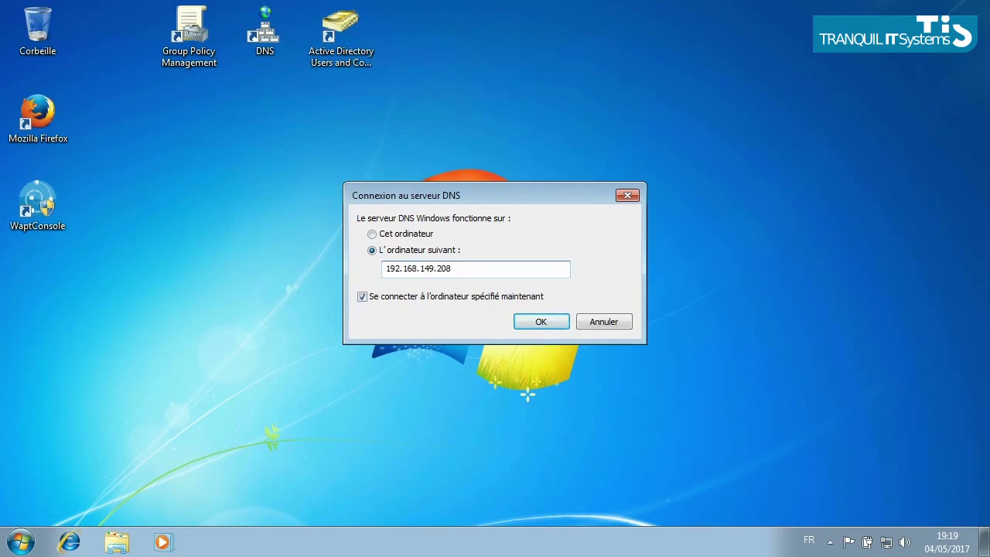
pyautogui.press('Return')
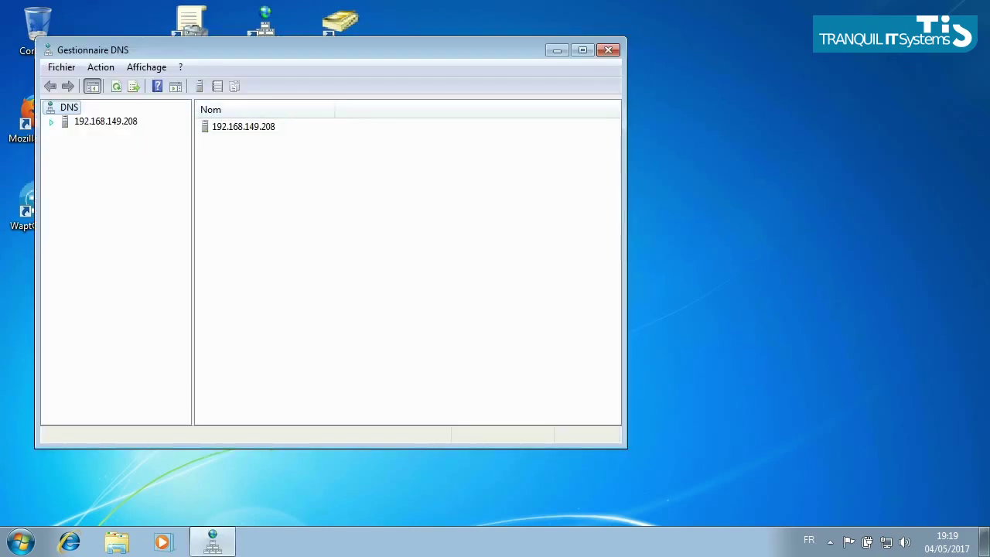
pyautogui.click(582, 49)
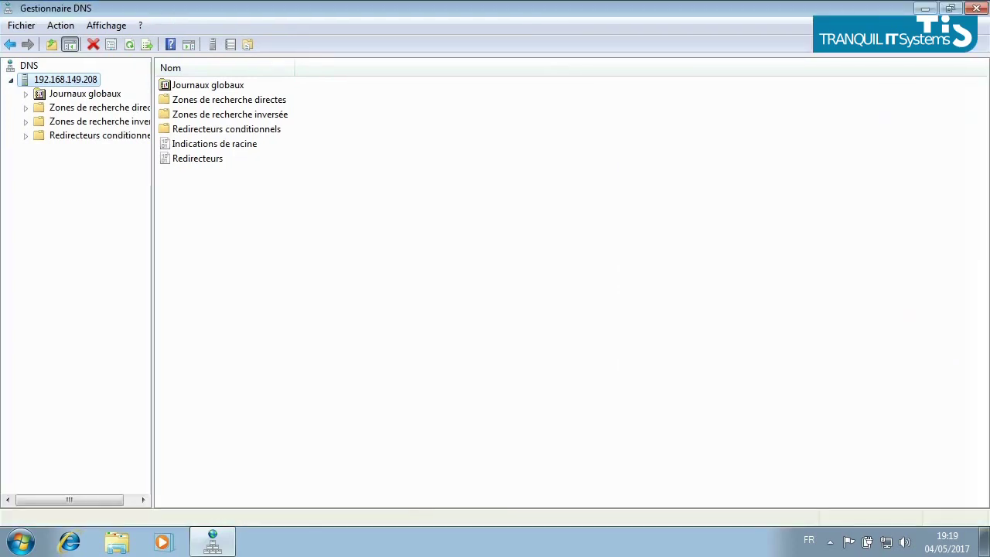
pyautogui.moveTo(152, 310); pyautogui.dragTo(242, 309)
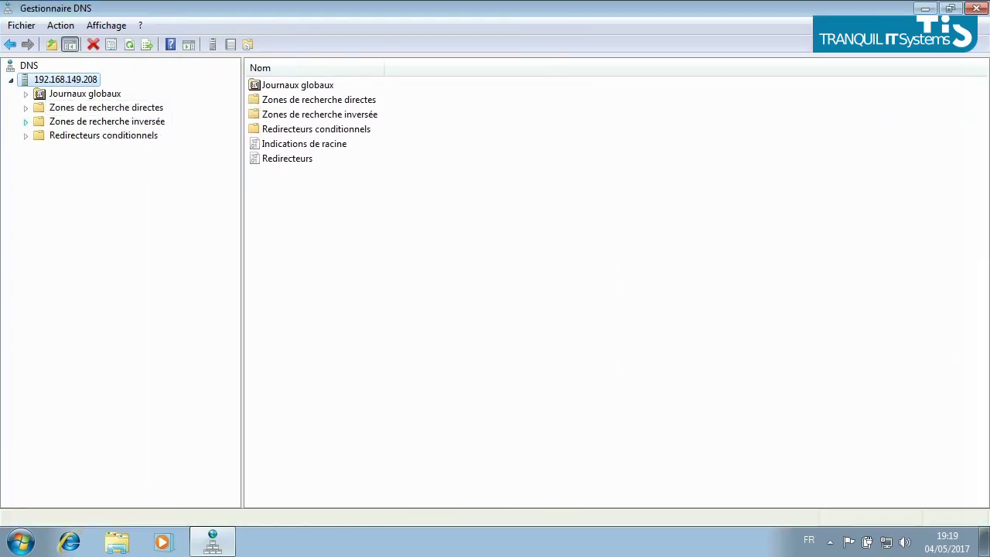
pyautogui.click(106, 107)
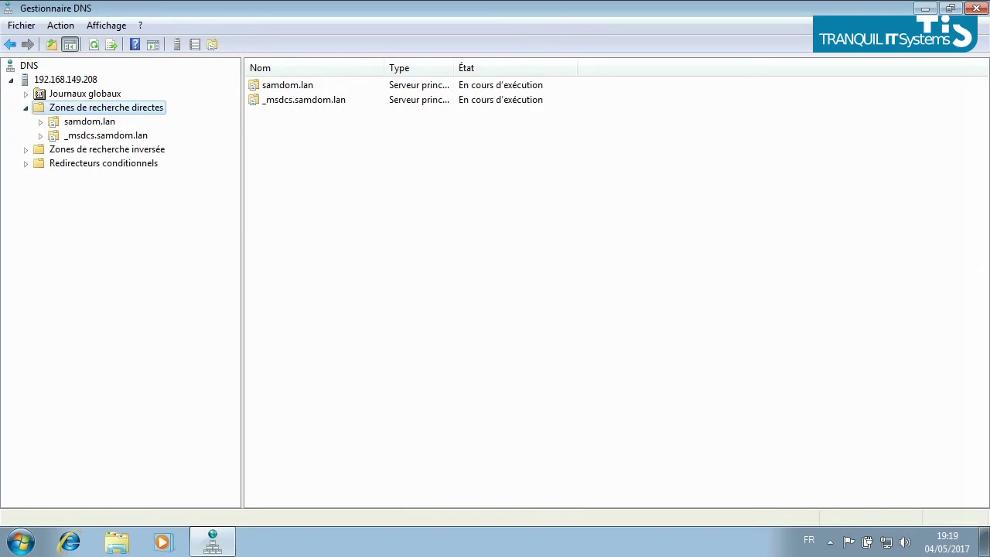
pyautogui.click(89, 121)
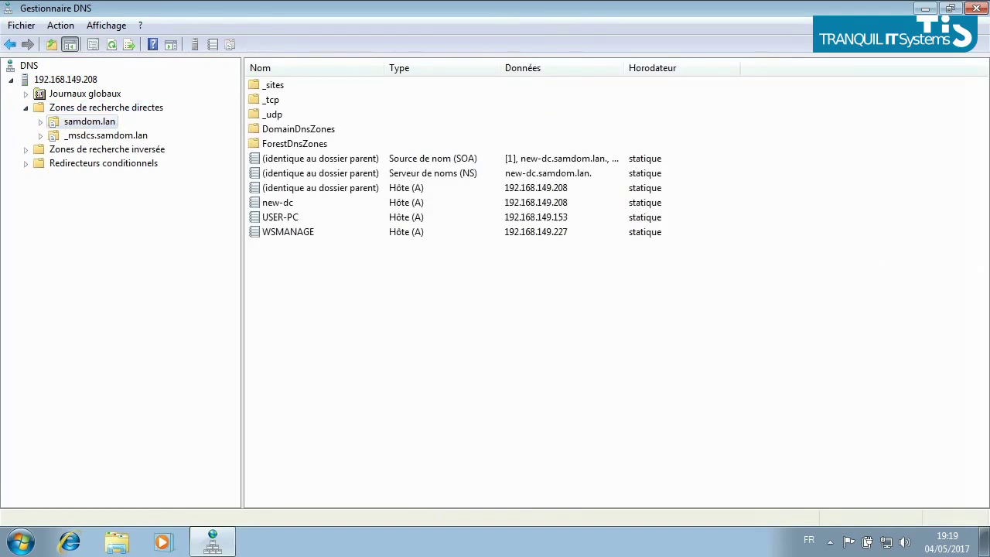
# Add host (A) record wapt with IP 192.168.149.133 to samdom.lan, then close DNS Manager.
pyautogui.rightClick(300, 217)
pyautogui.rightClick(504, 321)
pyautogui.click(579, 58)
pyautogui.write('wapt')
pyautogui.click(378, 253)
pyautogui.write('192.168.148')
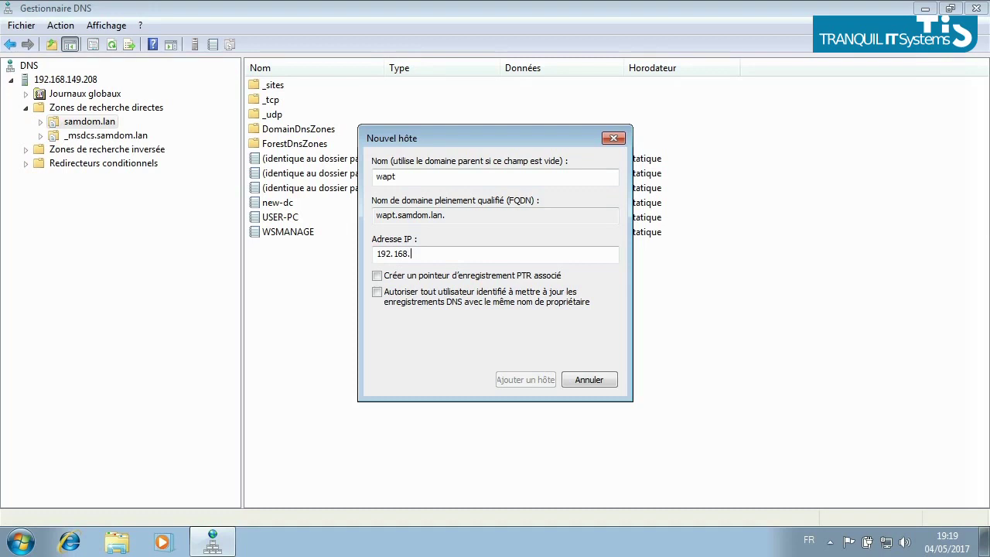
pyautogui.press('BackSpace')
pyautogui.write('9.133')
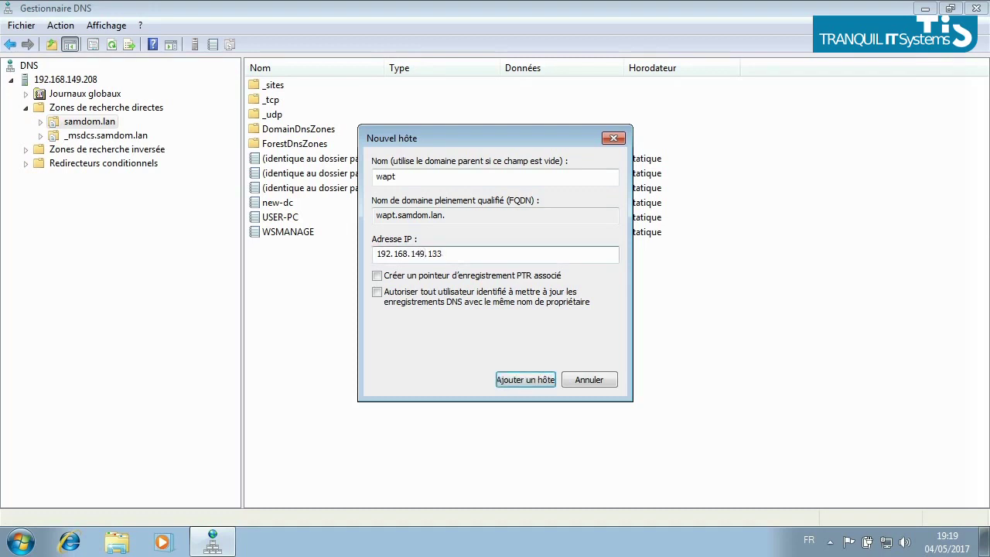
pyautogui.press('Return')
pyautogui.press('Return')
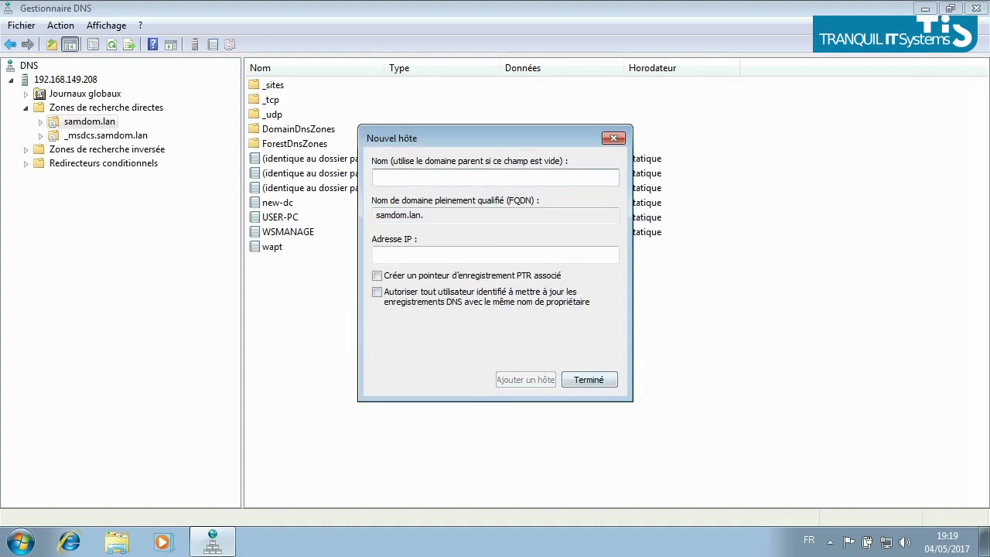
pyautogui.press('Return')
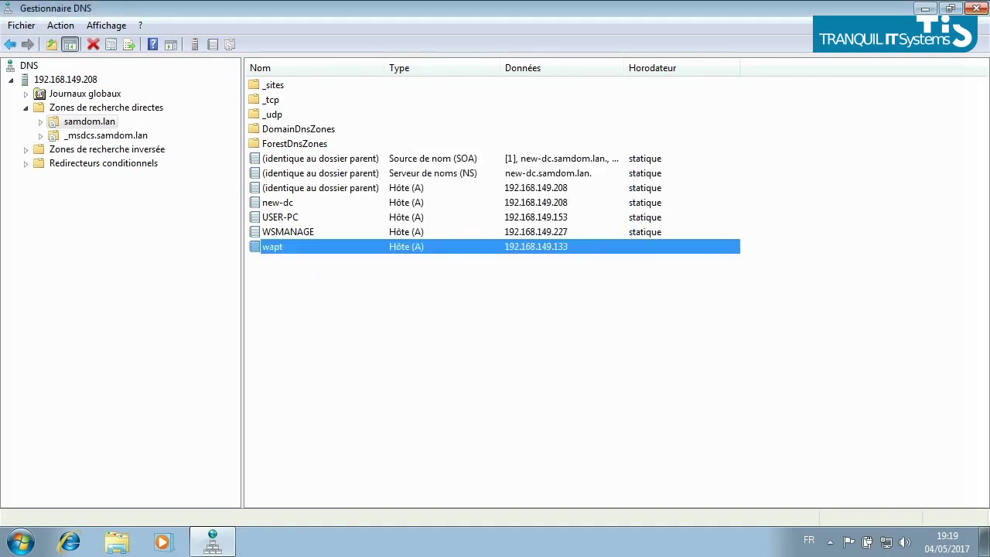
pyautogui.click(975, 7)
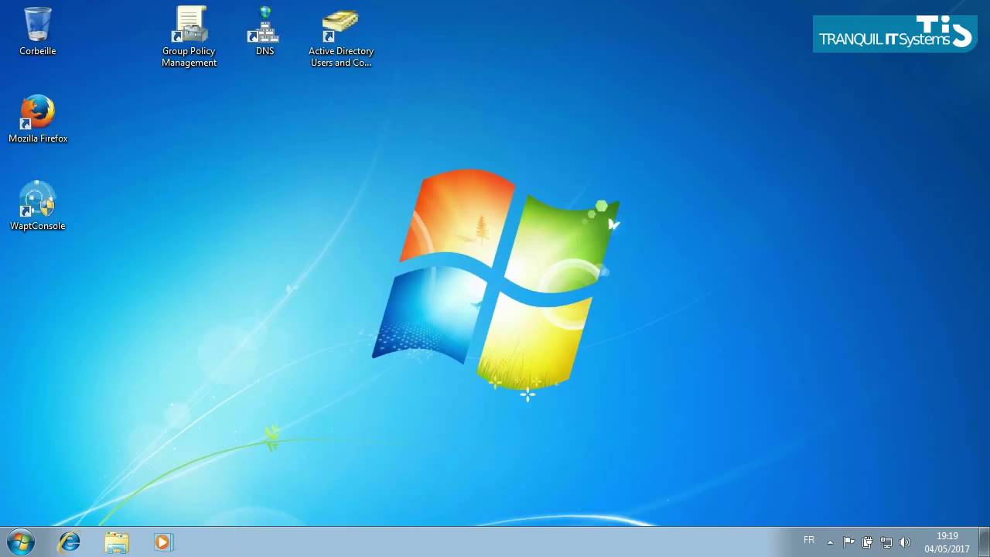
# Create a GPO named wapt linked to Utilisateurs and open it in the policy editor.
pyautogui.click(189, 35)
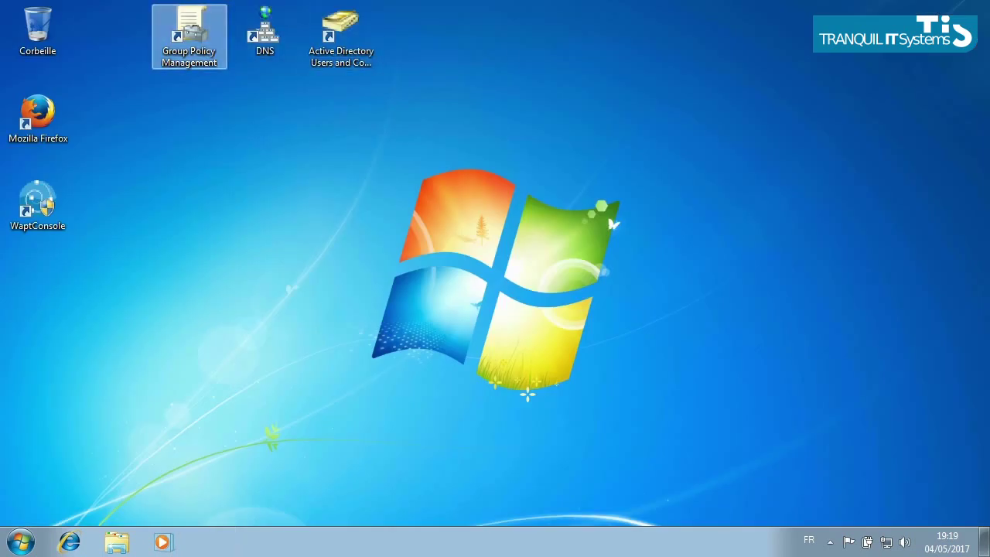
pyautogui.click(642, 114)
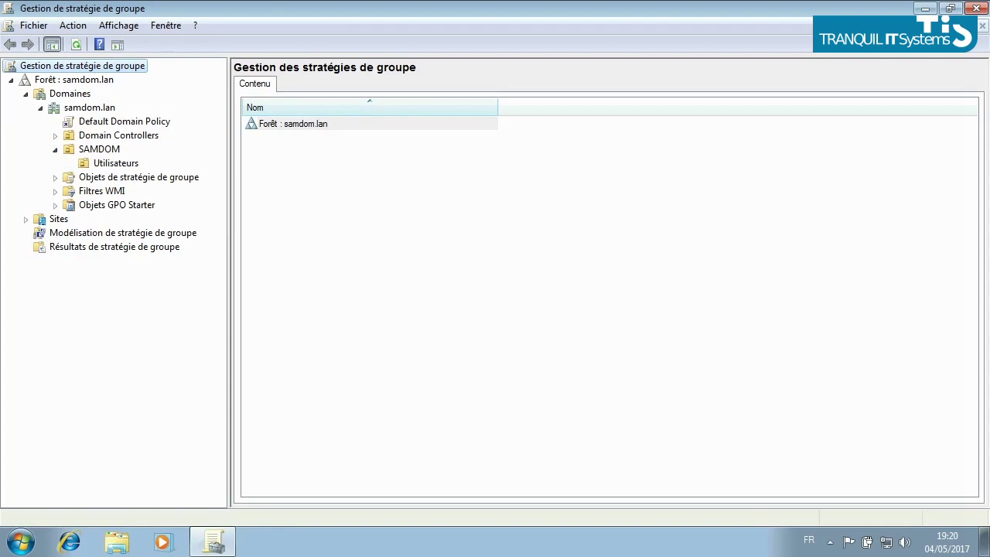
pyautogui.rightClick(122, 163)
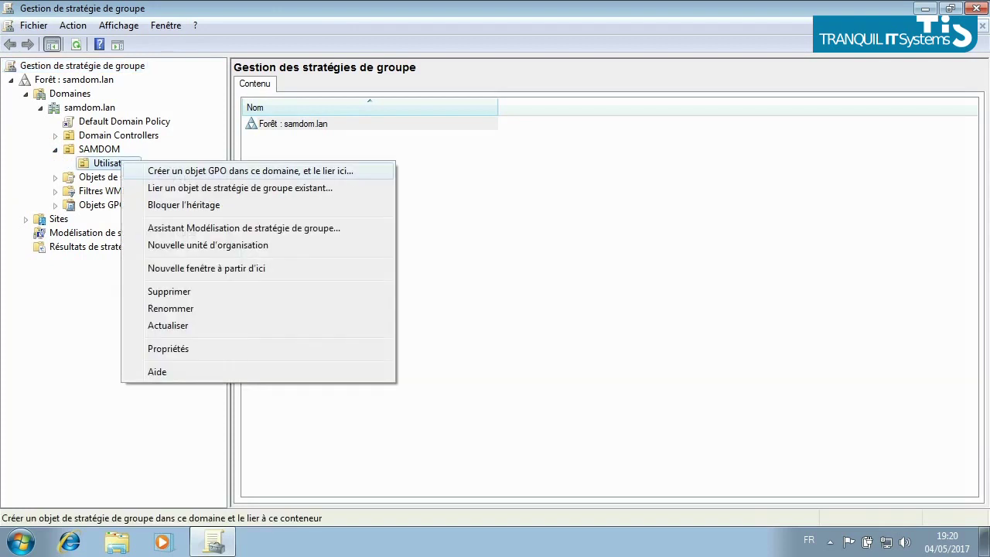
pyautogui.press('Return')
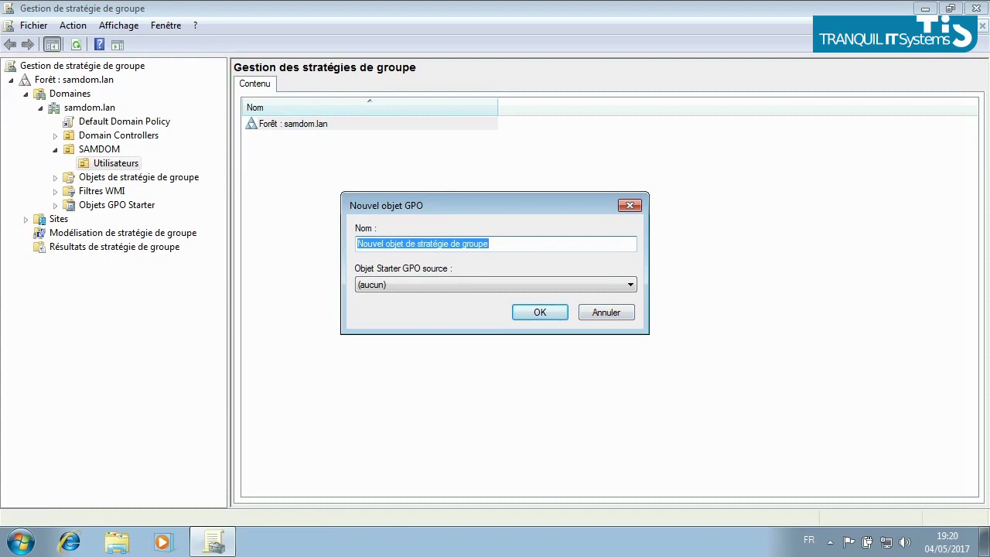
pyautogui.write('wapt')
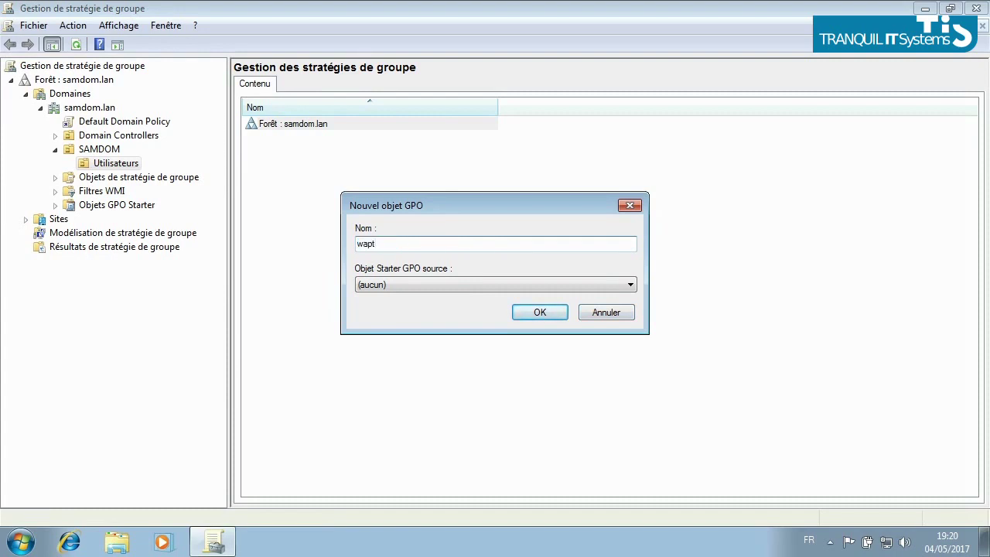
pyautogui.press('Return')
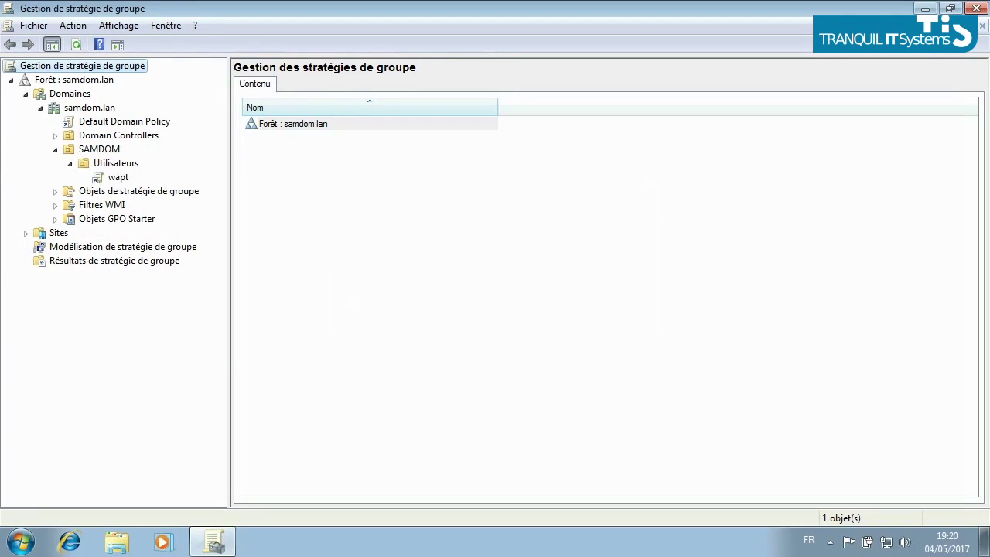
pyautogui.rightClick(119, 177)
pyautogui.click(139, 186)
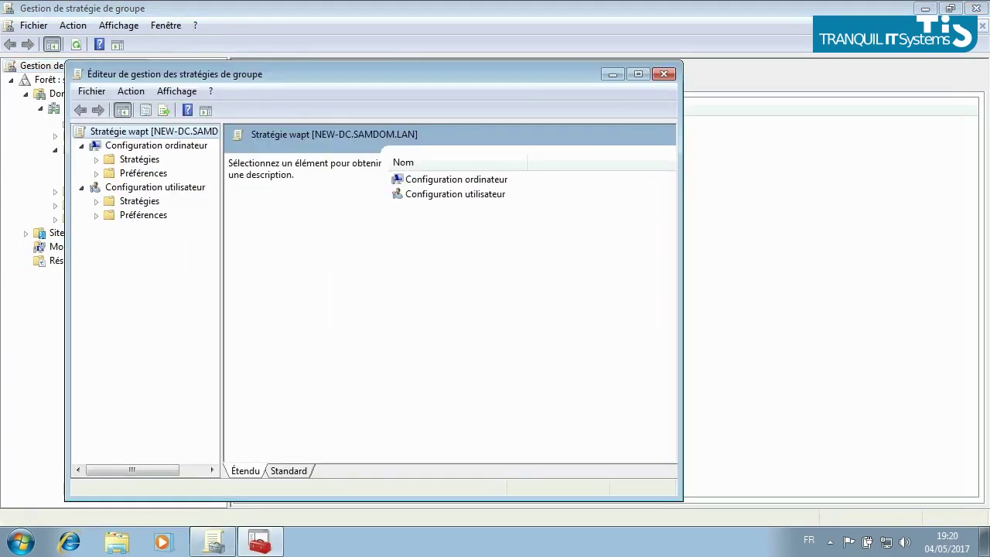
# Open the user logon script properties under User Configuration's Windows settings in the wapt policy.
pyautogui.click(96, 201)
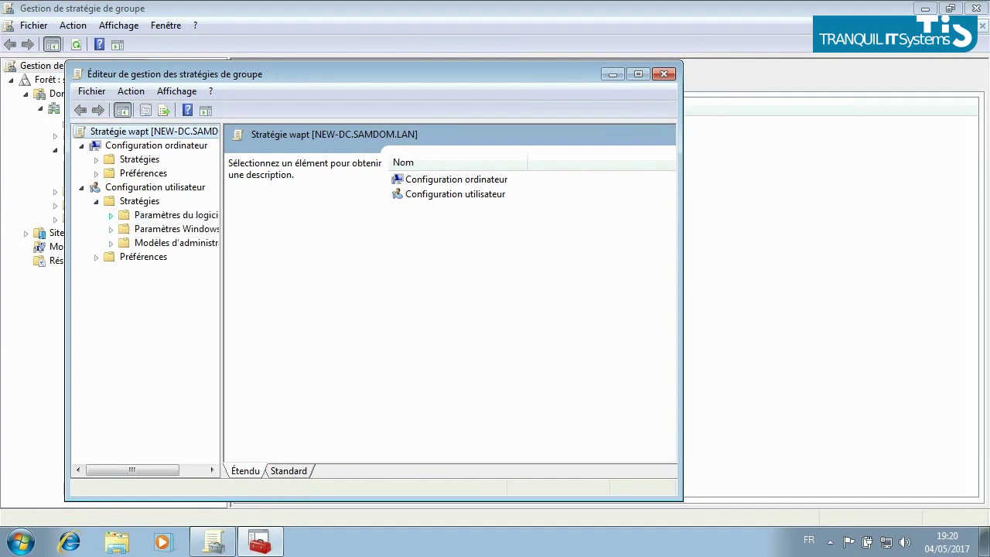
pyautogui.click(110, 228)
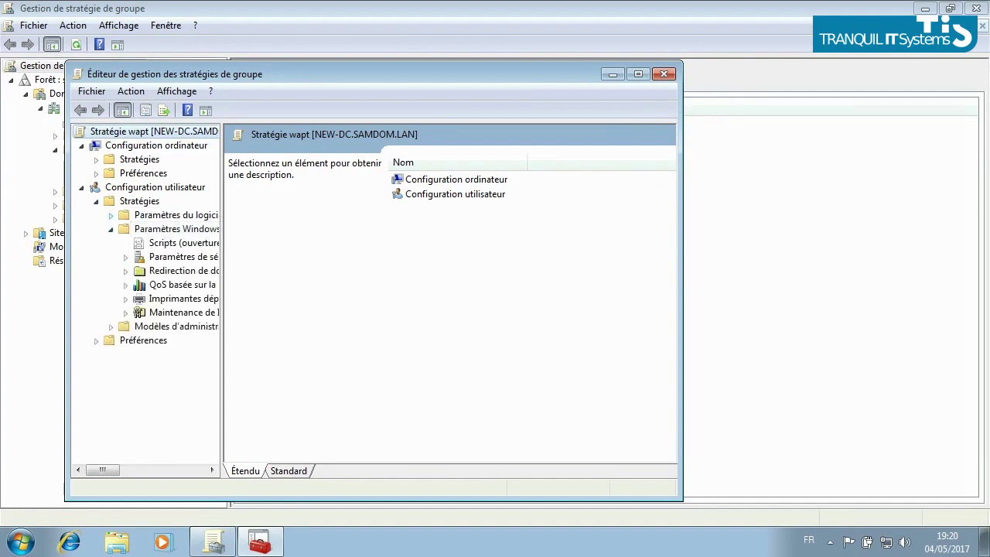
pyautogui.moveTo(223, 302); pyautogui.dragTo(382, 302)
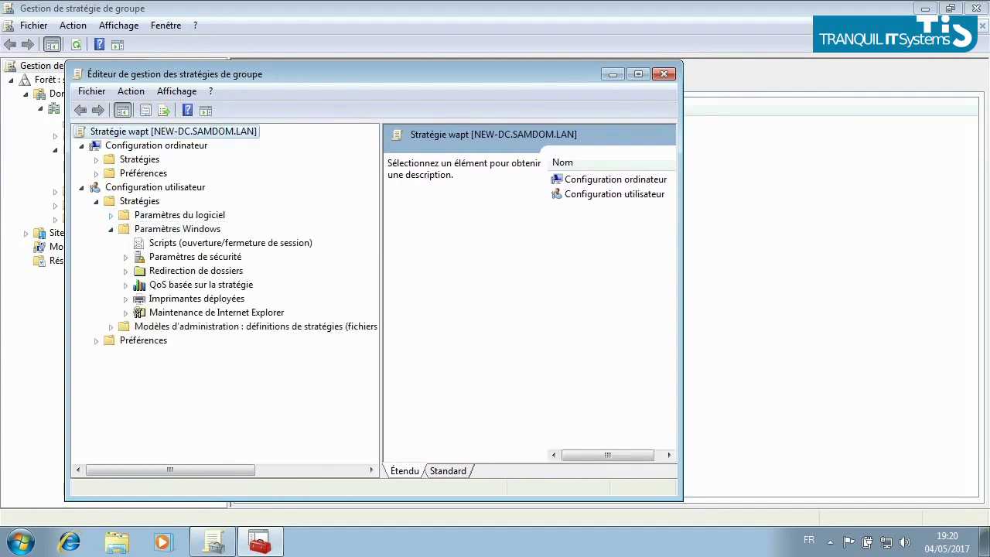
pyautogui.click(230, 243)
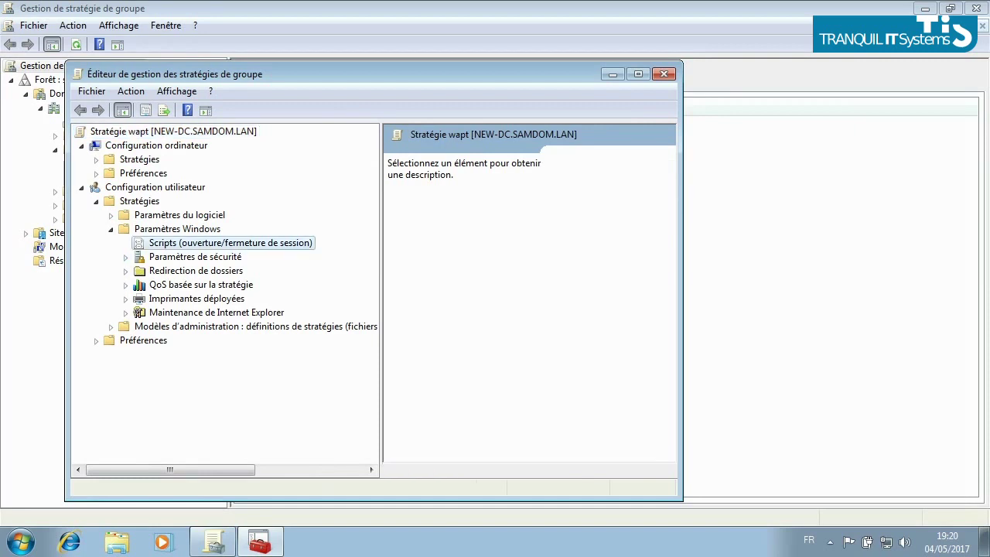
pyautogui.doubleClick(607, 179)
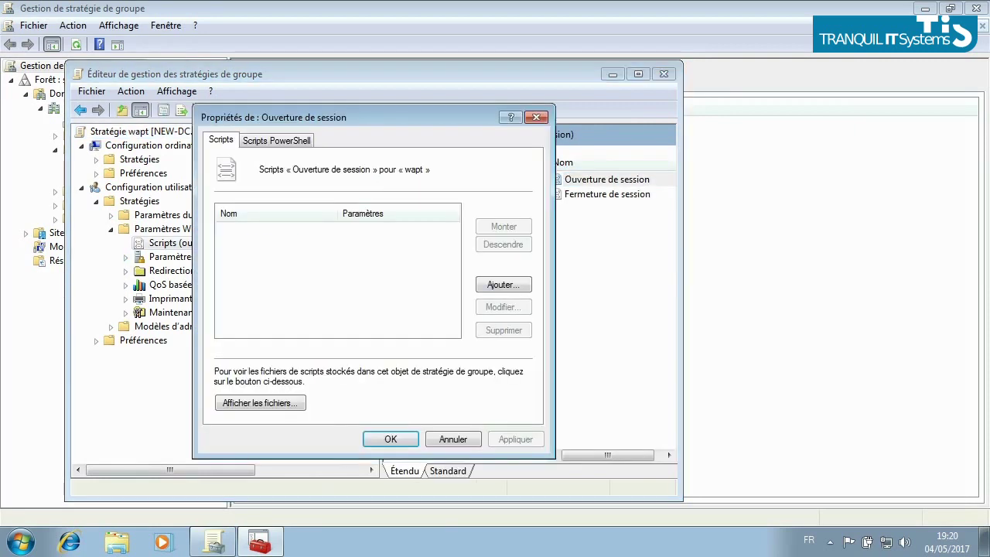
# Add logon script C:\wapt\wapt-get.exe with parameter upgrade and confirm both dialogs.
pyautogui.click(504, 284)
pyautogui.write('wapt-get')
pyautogui.press('BackSpace')
pyautogui.press('BackSpace')
pyautogui.press('BackSpace')
pyautogui.press('BackSpace')
pyautogui.press('BackSpace')
pyautogui.press('BackSpace')
pyautogui.press('BackSpace')
pyautogui.press('BackSpace')
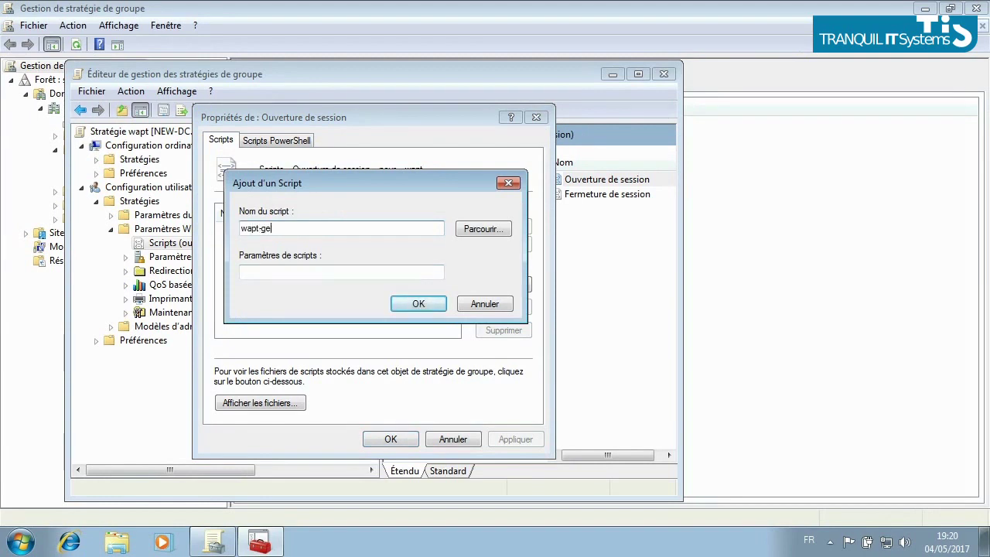
pyautogui.write('C:\\wapt\\wapt-get.ex')
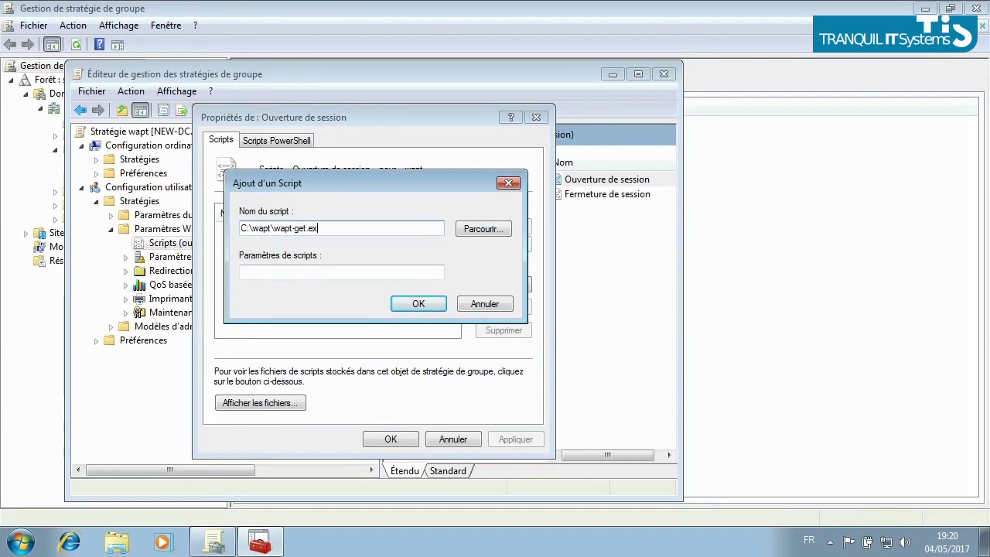
pyautogui.write('eup')
pyautogui.press('BackSpace')
pyautogui.press('BackSpace')
pyautogui.click(340, 272)
pyautogui.write('upgrade')
pyautogui.press('Return')
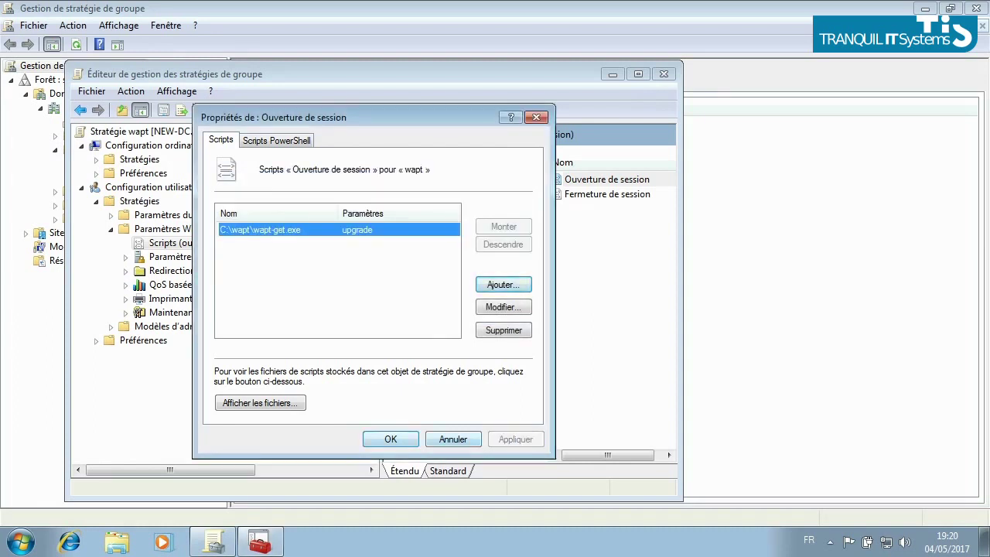
pyautogui.press('Return')
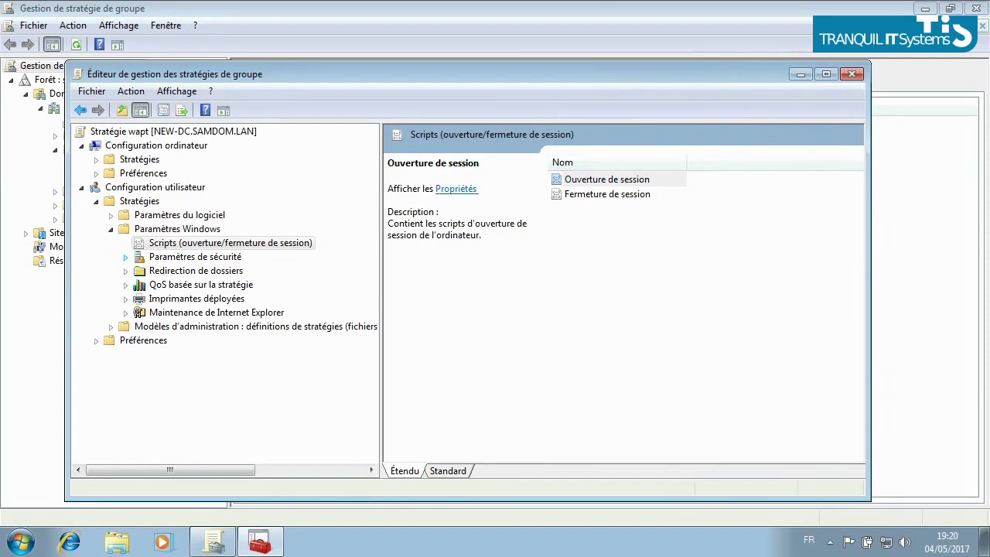
pyautogui.click(125, 257)
pyautogui.click(201, 271)
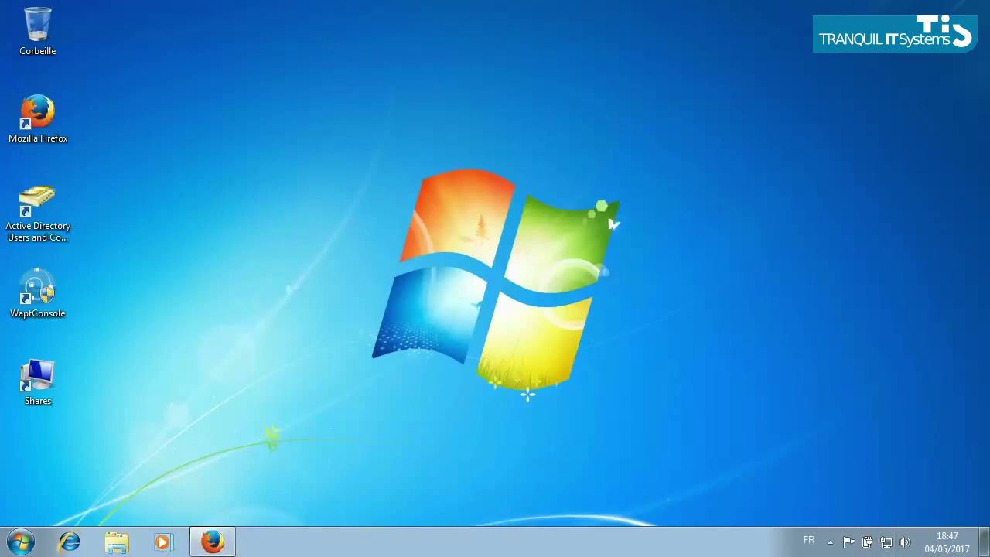
# Log into TIS - gestion des partages in Firefox as administrator and dismiss the password prompt.
pyautogui.doubleClick(37, 116)
pyautogui.click(71, 64)
pyautogui.click(551, 174)
pyautogui.write('administrator')
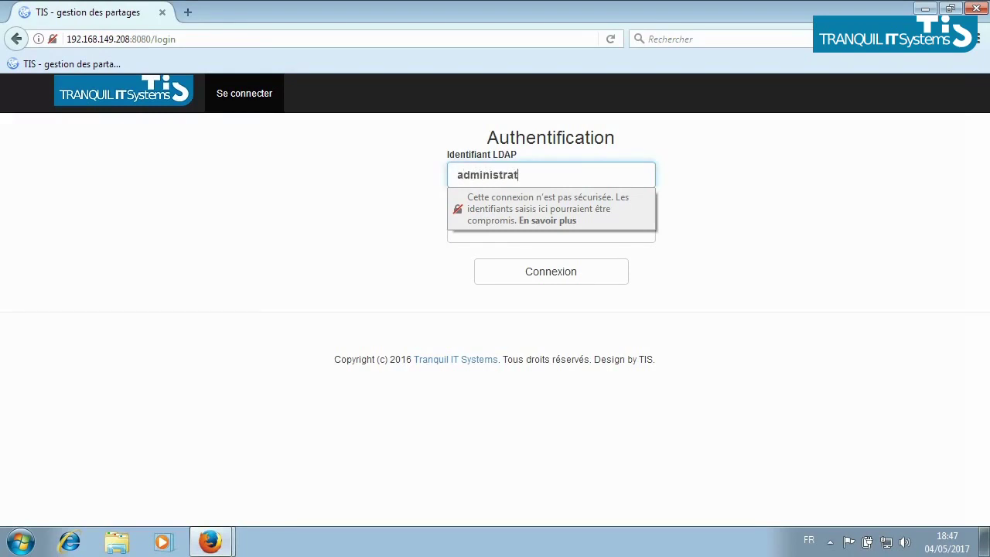
pyautogui.press('Tab')
pyautogui.write('•••••••••')
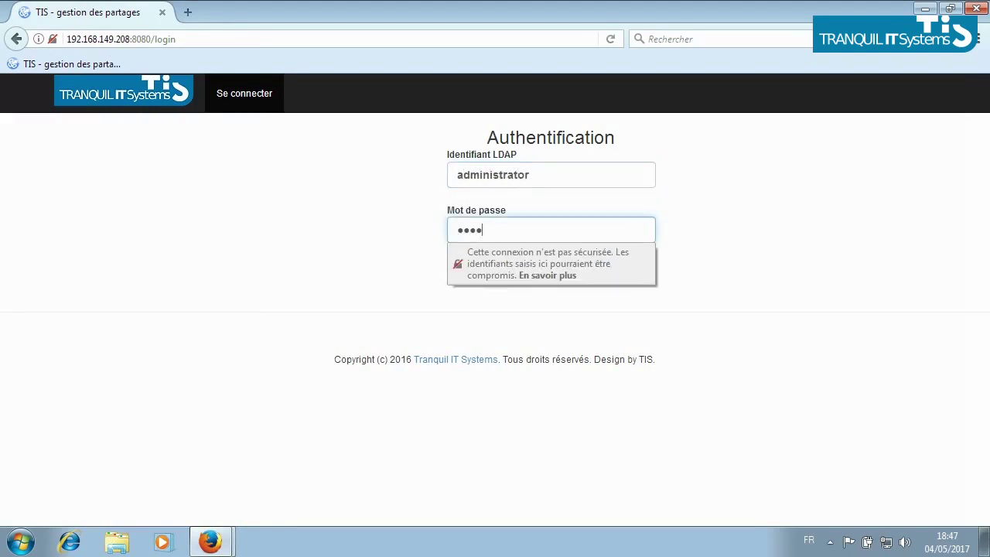
pyautogui.press('Return')
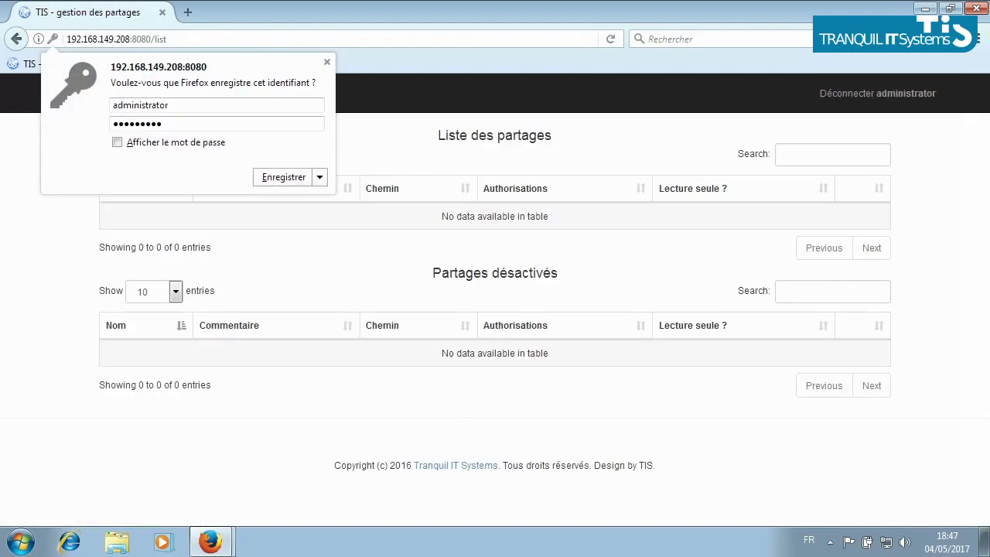
pyautogui.press('Escape')
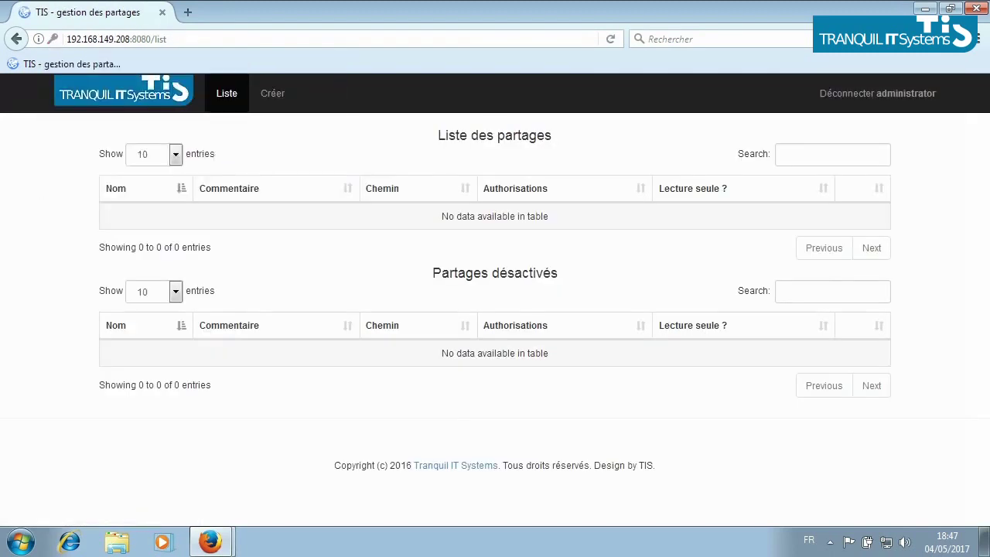
pyautogui.click(272, 93)
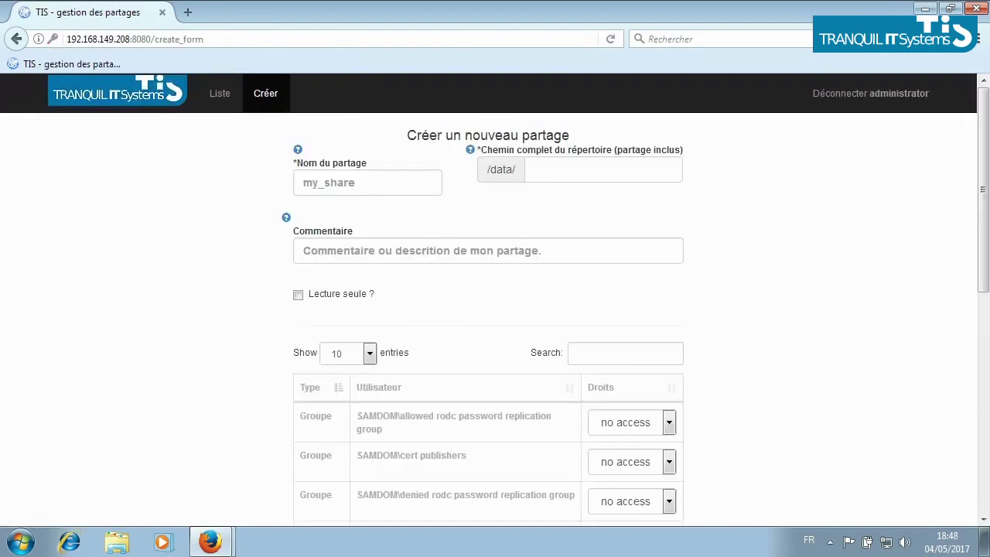
pyautogui.click(367, 182)
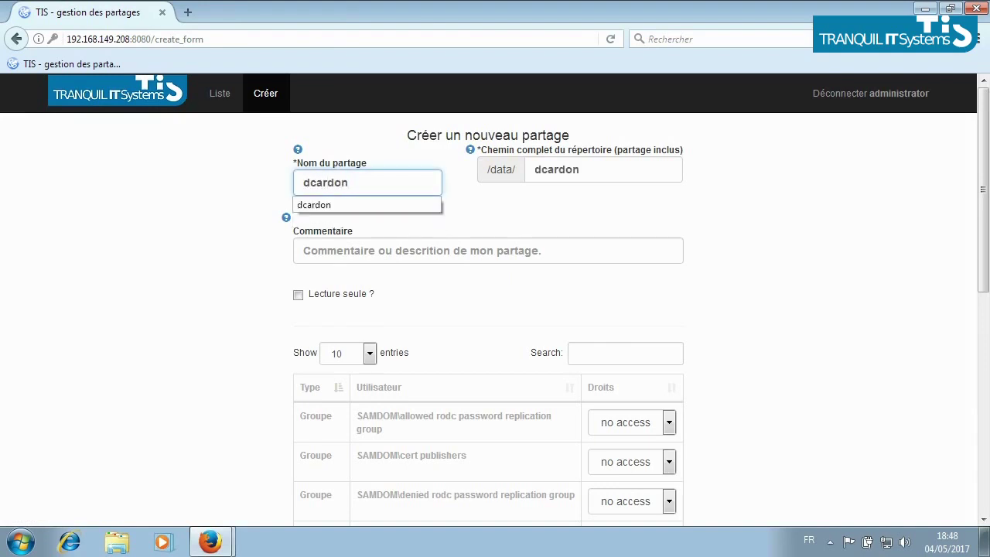
pyautogui.press('Tab')
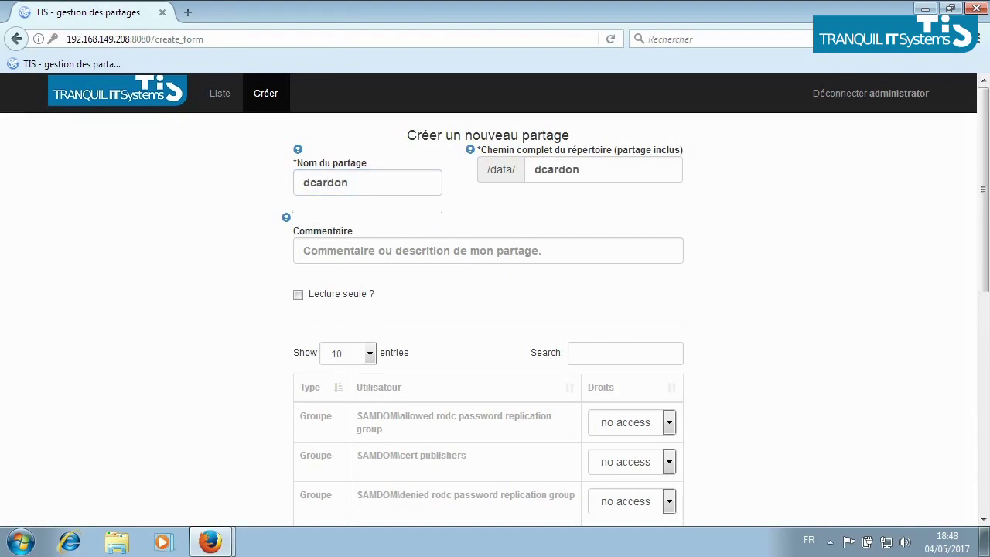
pyautogui.click(625, 353)
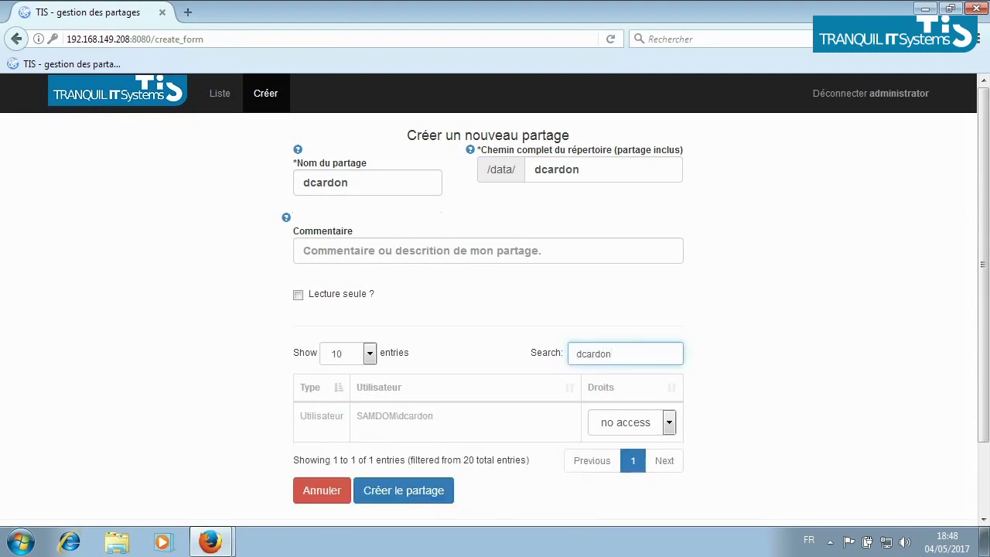
pyautogui.click(632, 422)
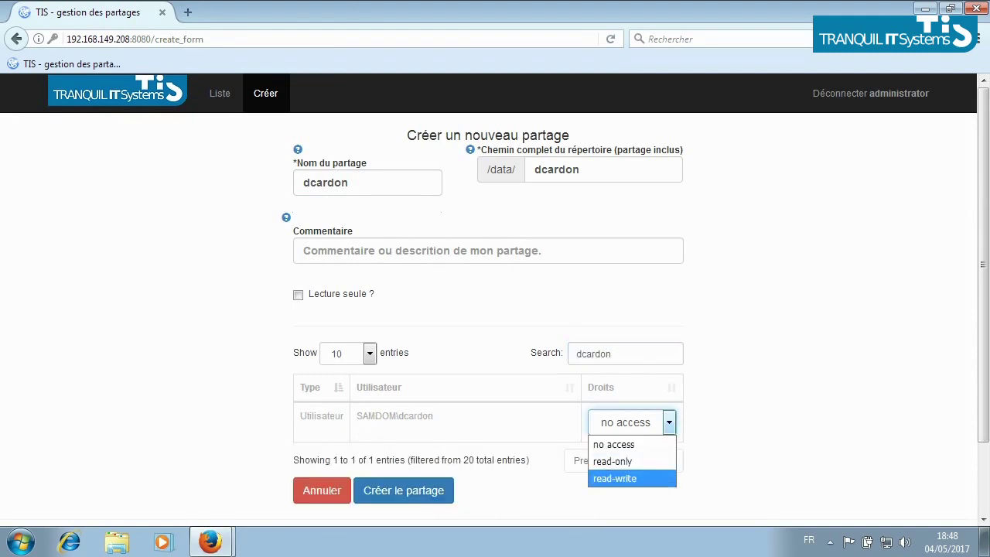
pyautogui.press('Return')
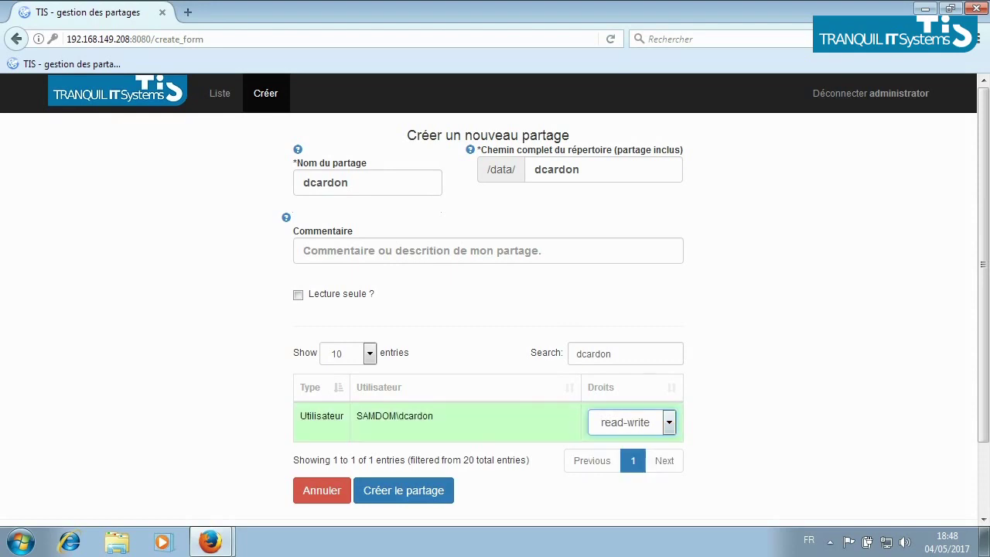
pyautogui.click(403, 490)
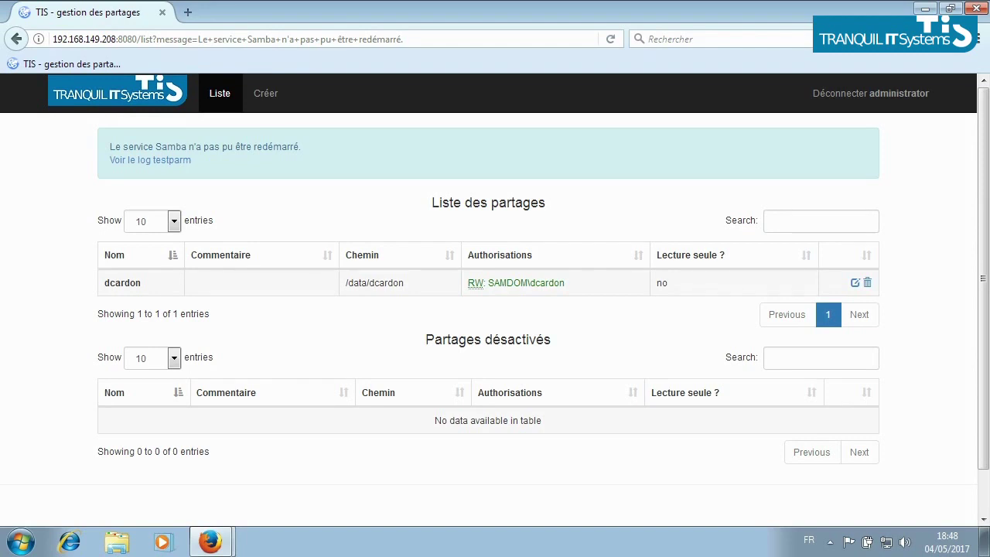
pyautogui.click(265, 93)
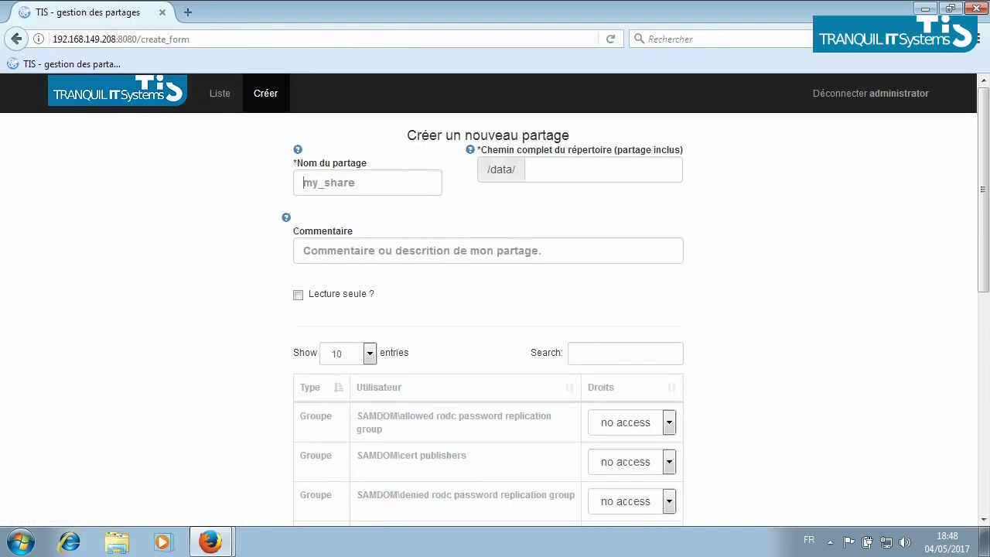
# Create a compta share at /data/compta with no permissions, then show the desktop.
pyautogui.write('compta')
pyautogui.press('Escape')
pyautogui.press('Tab')
pyautogui.scroll(-10, 487, 309)
pyautogui.click(402, 410)
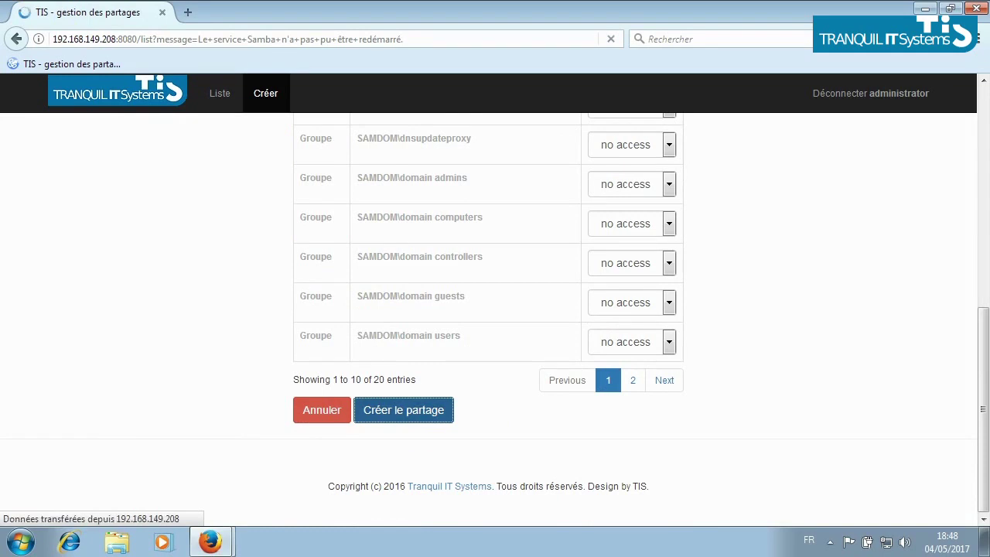
pyautogui.scroll(-2, 488, 309)
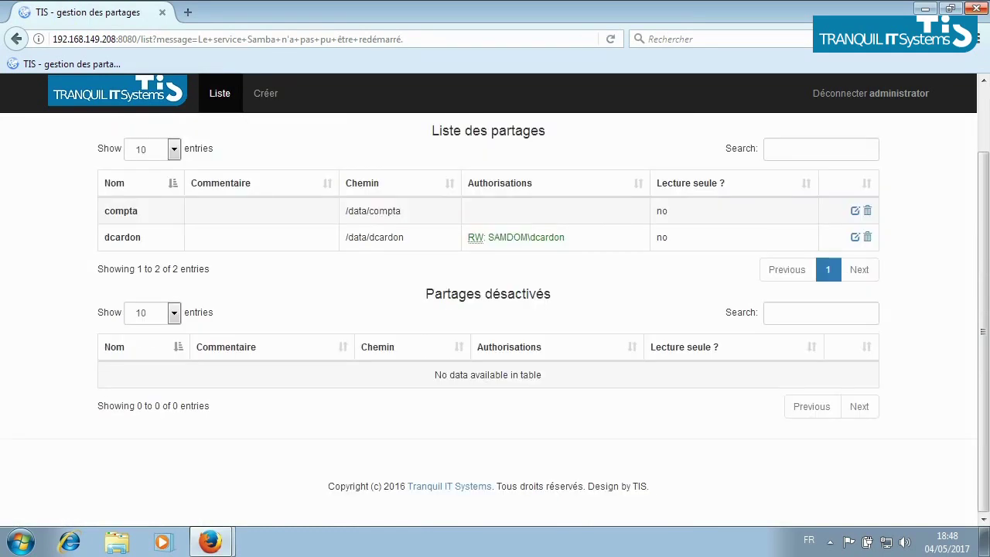
pyautogui.press('super+d')
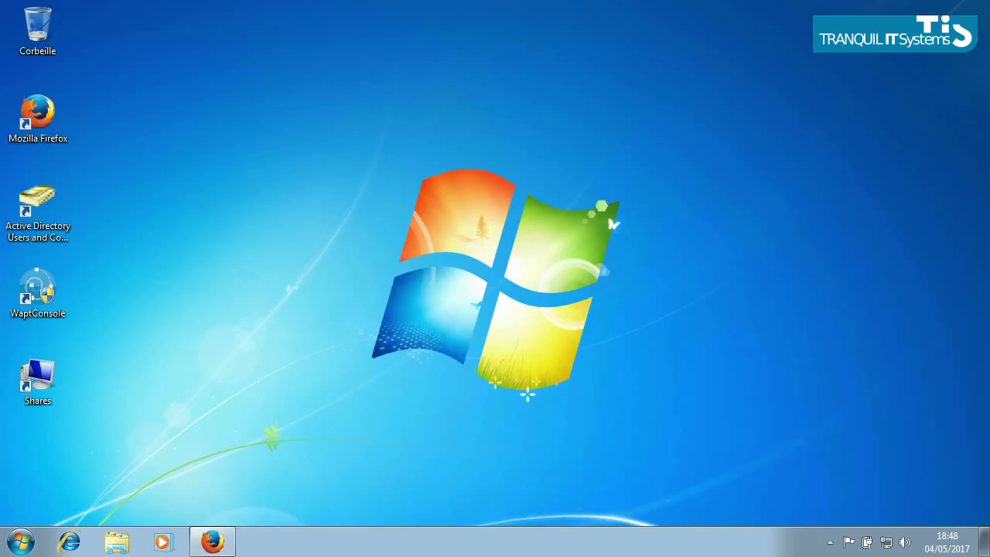
pyautogui.doubleClick(38, 378)
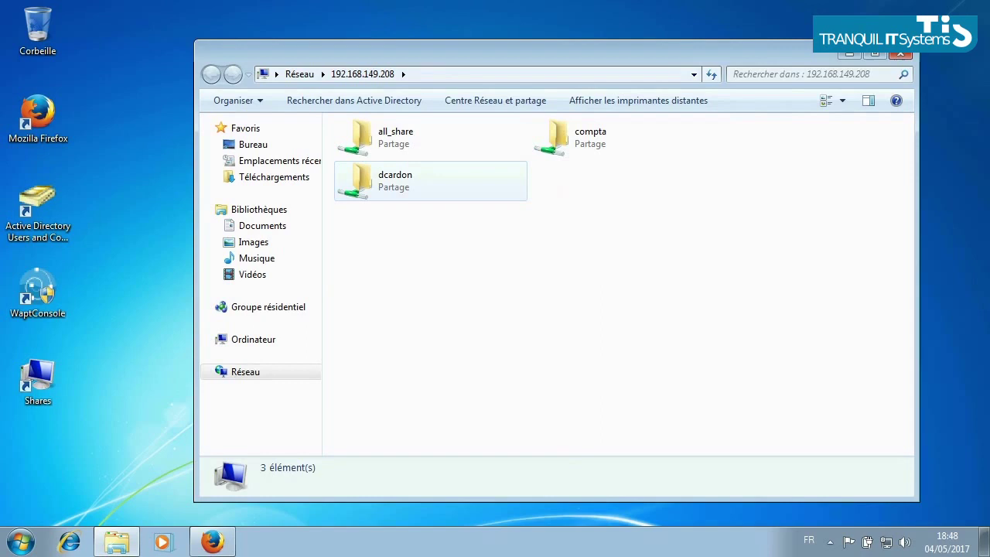
pyautogui.doubleClick(395, 136)
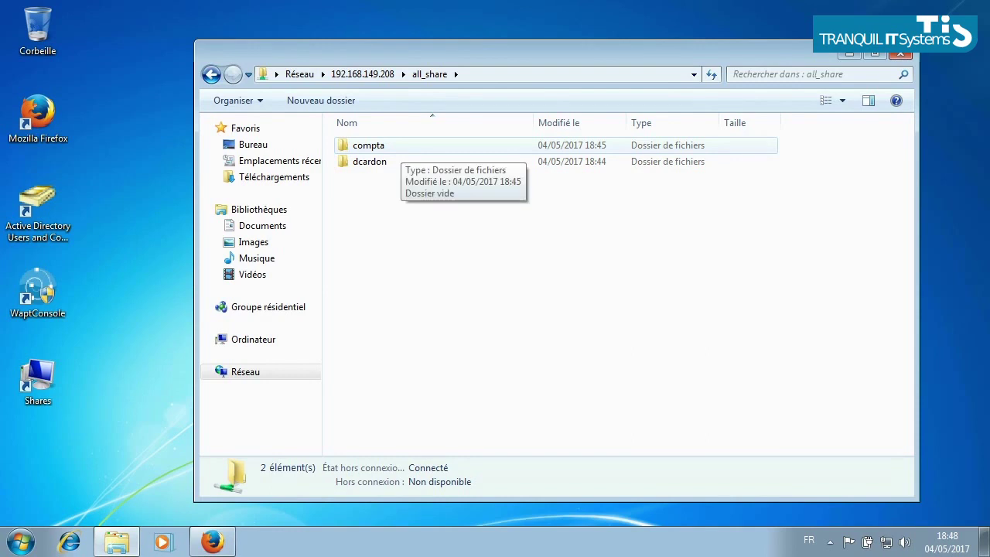
pyautogui.doubleClick(368, 146)
pyautogui.rightClick(412, 192)
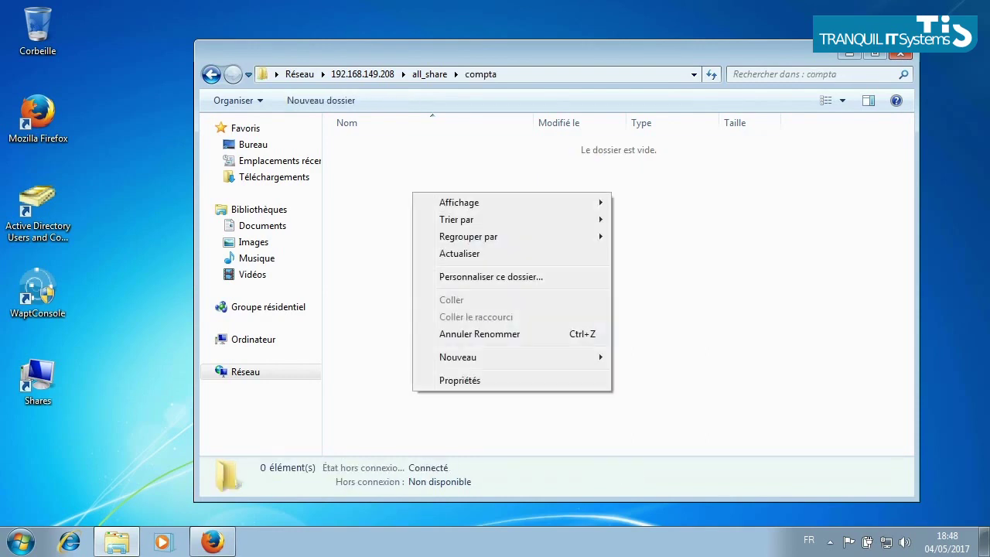
pyautogui.moveTo(572, 358)
pyautogui.click(648, 356)
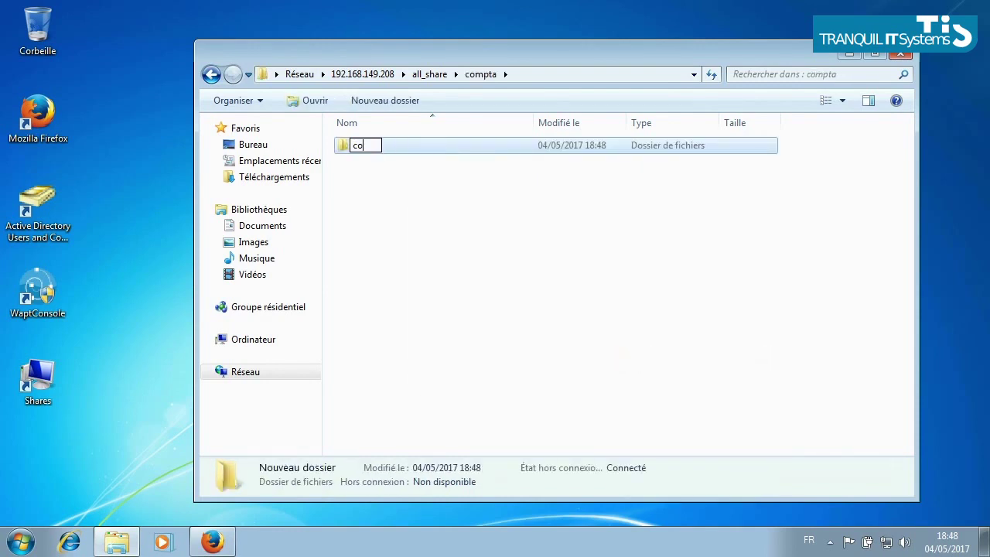
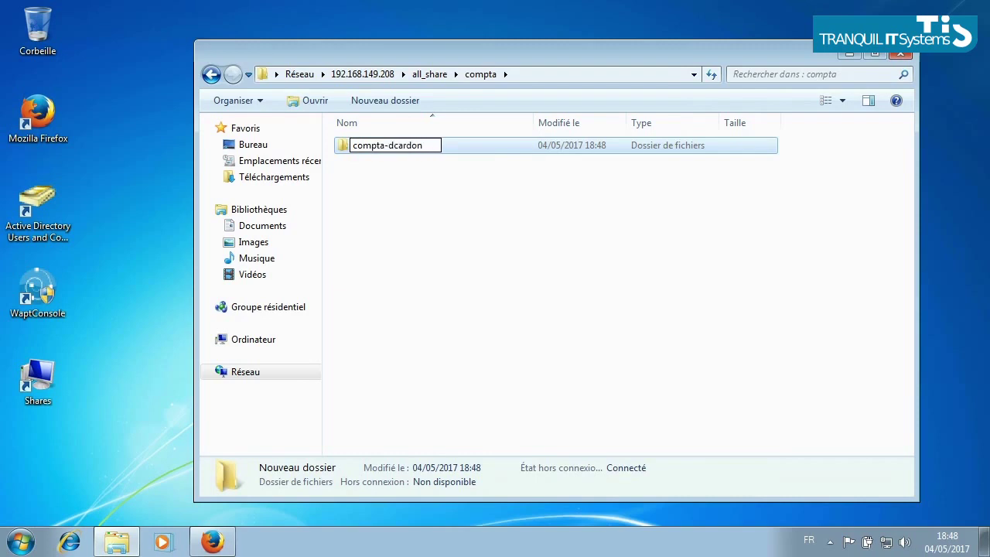
pyautogui.press('Return')
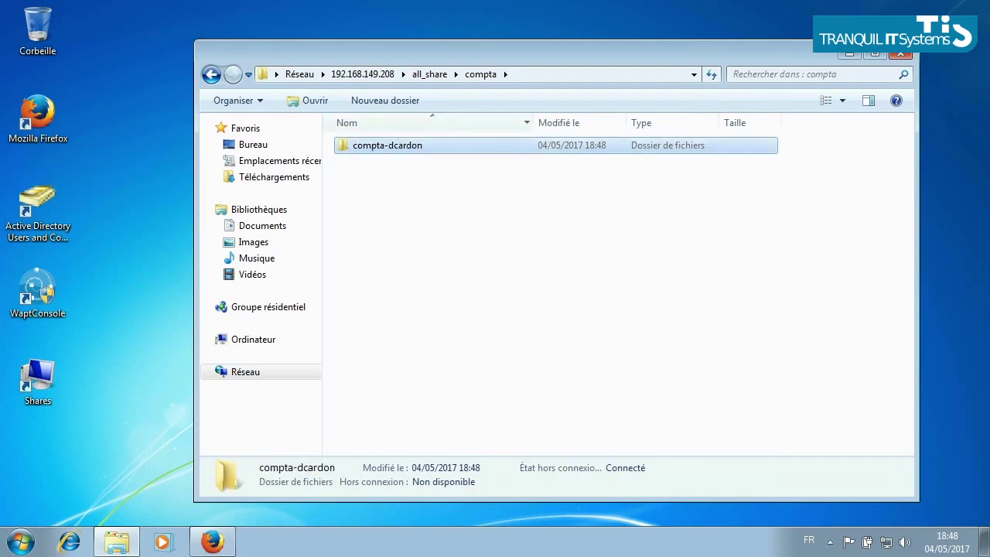
pyautogui.rightClick(360, 142)
pyautogui.click(408, 385)
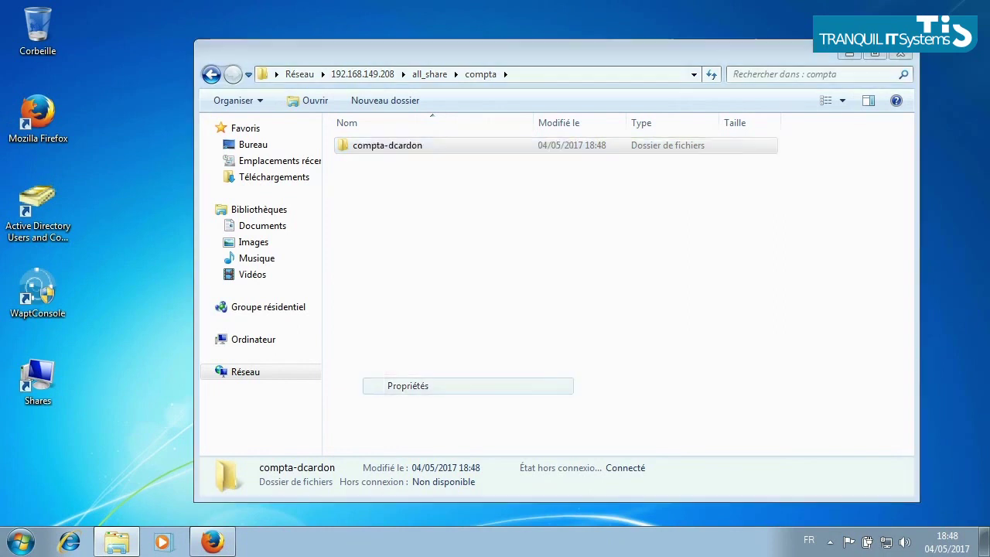
pyautogui.click(683, 295)
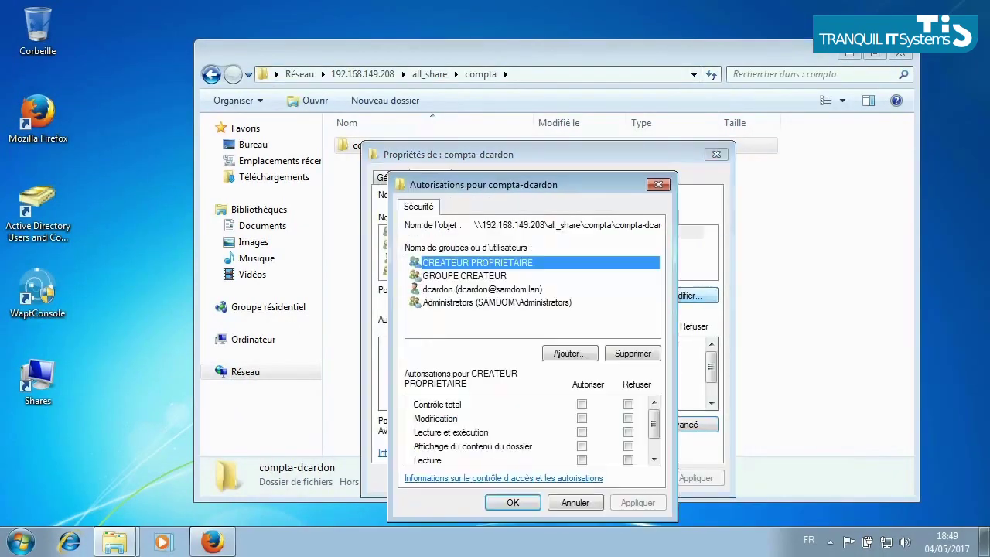
pyautogui.click(569, 354)
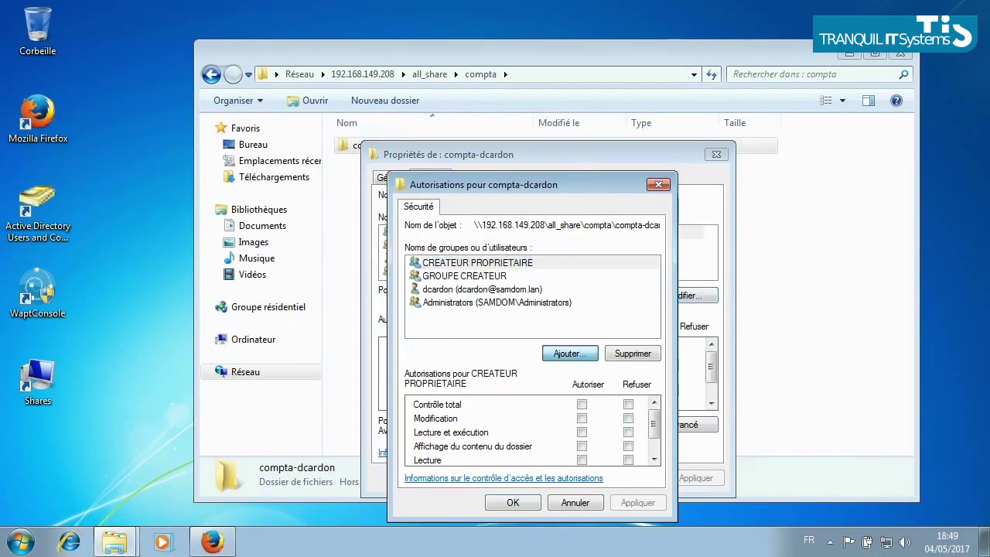
pyautogui.press('Escape')
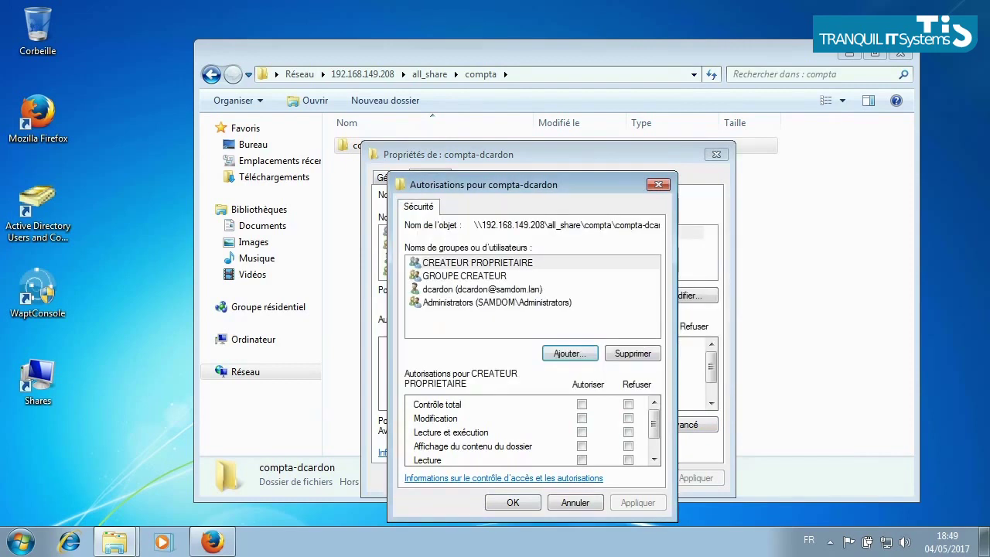
pyautogui.click(482, 289)
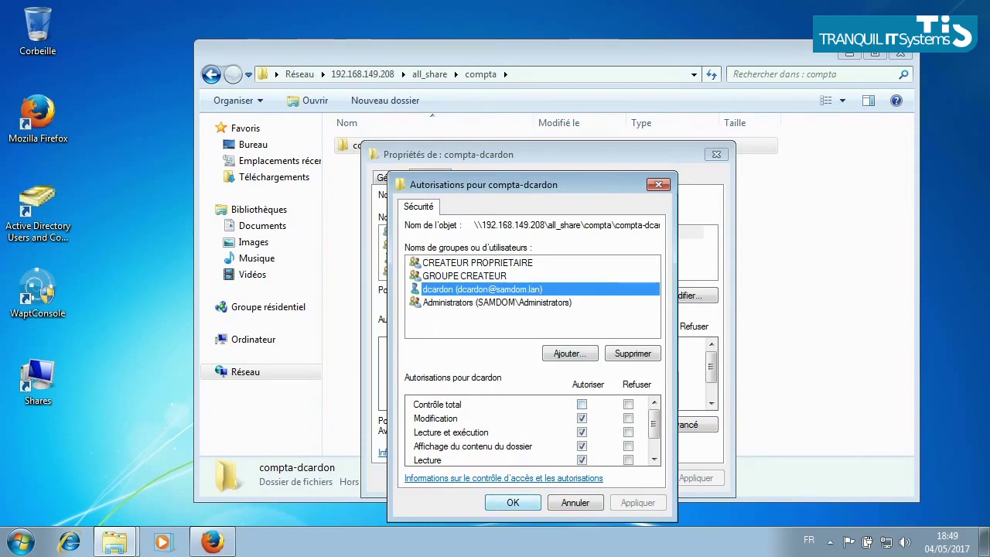
pyautogui.press('Return')
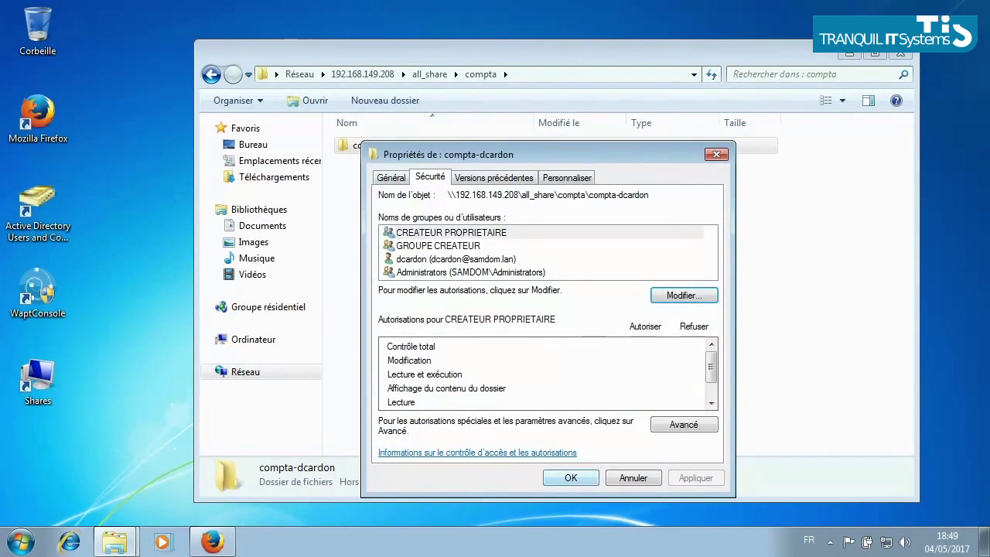
pyautogui.press('Return')
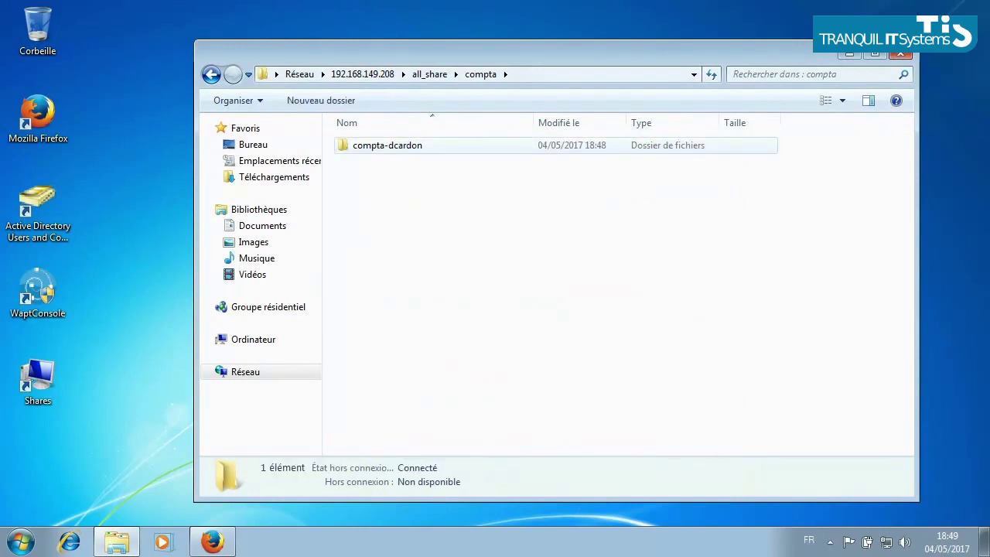
pyautogui.click(429, 74)
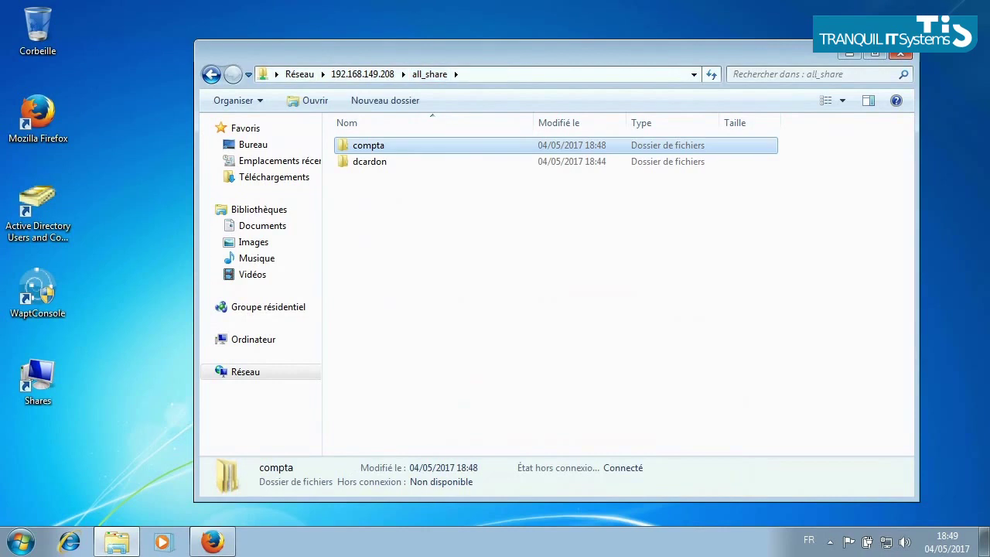
pyautogui.doubleClick(369, 161)
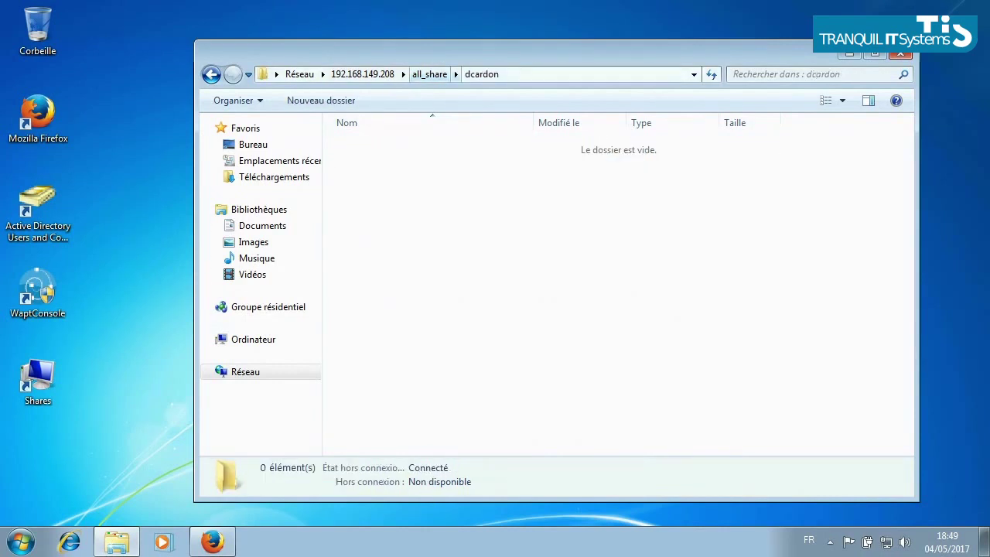
pyautogui.click(429, 74)
pyautogui.click(361, 74)
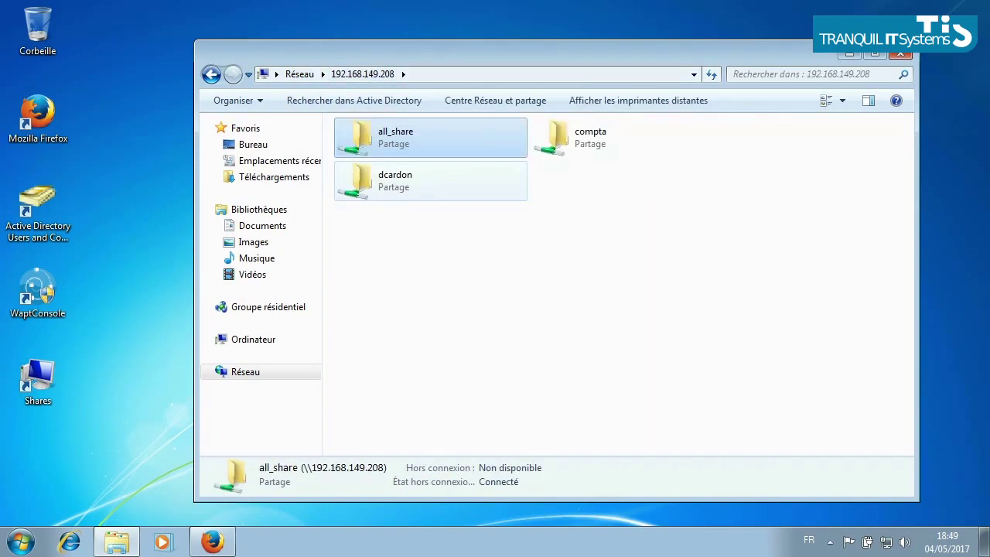
pyautogui.doubleClick(387, 180)
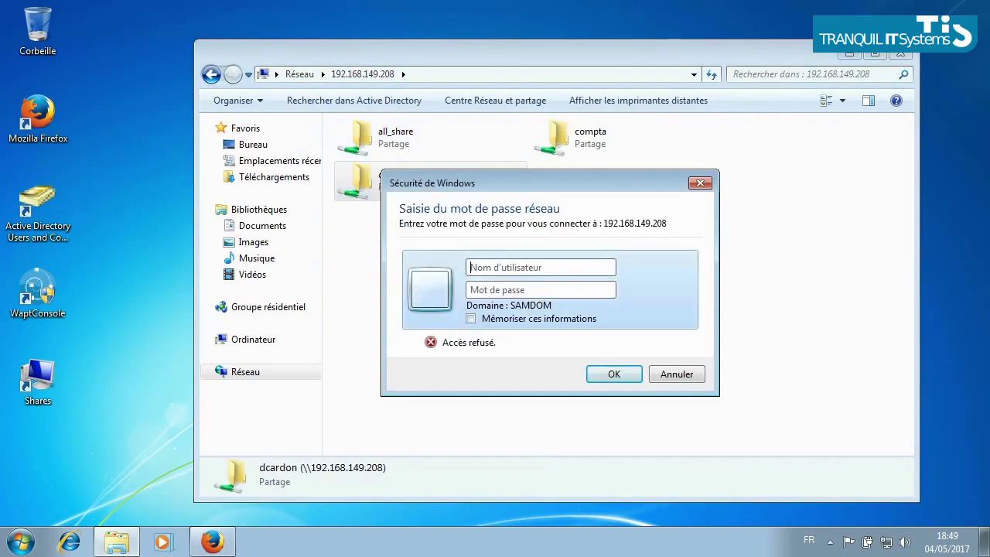
pyautogui.click(676, 373)
pyautogui.click(611, 138)
pyautogui.press('Return')
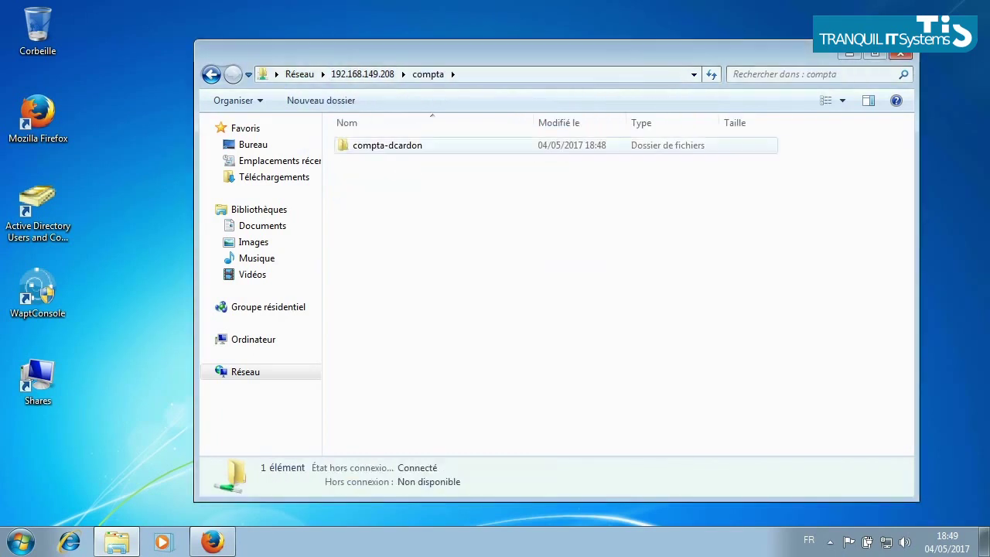
pyautogui.press('Return')
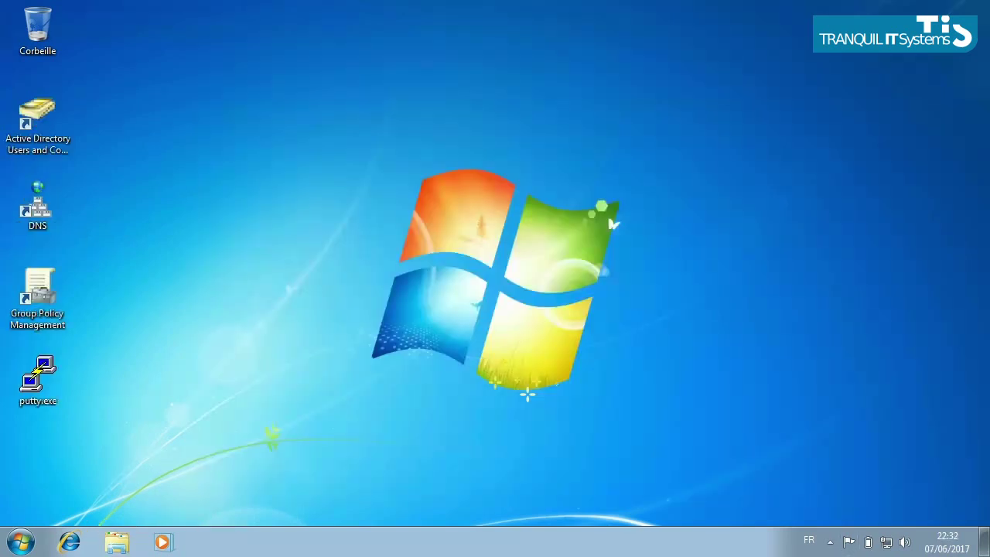
# Launch PuTTY and start an SSH session to dc1.mydomain.lan.
pyautogui.doubleClick(38, 377)
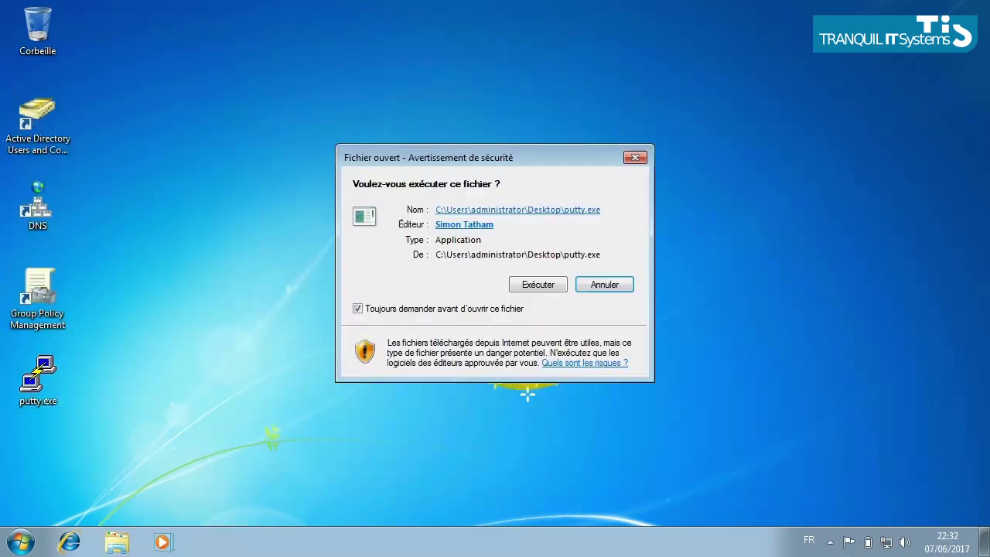
pyautogui.press('Return')
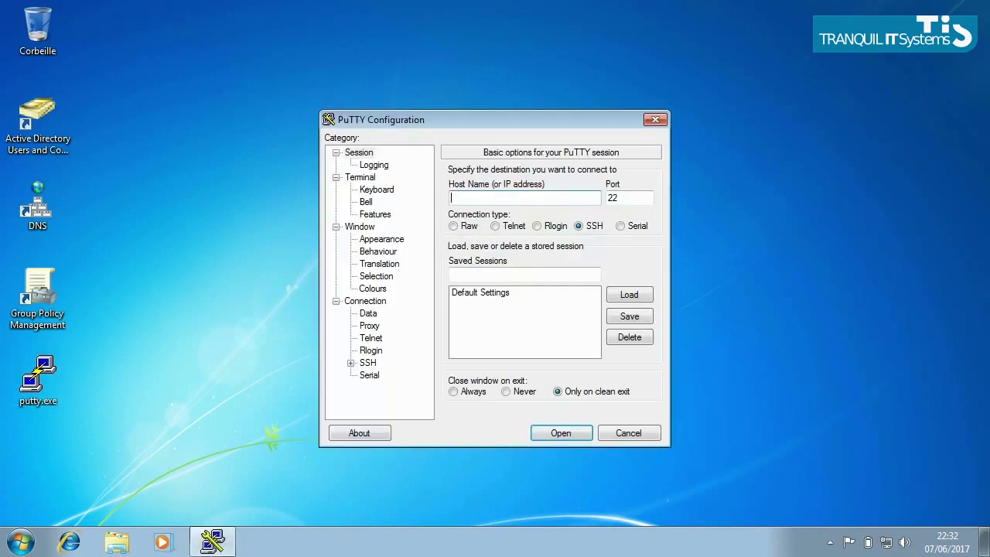
pyautogui.write('dc')
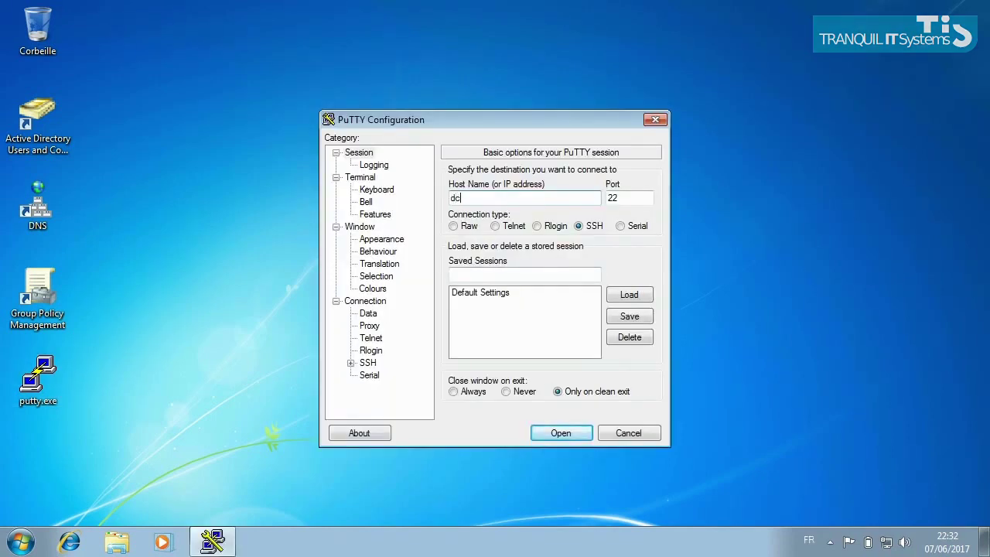
pyautogui.write('1.mydomain.lan')
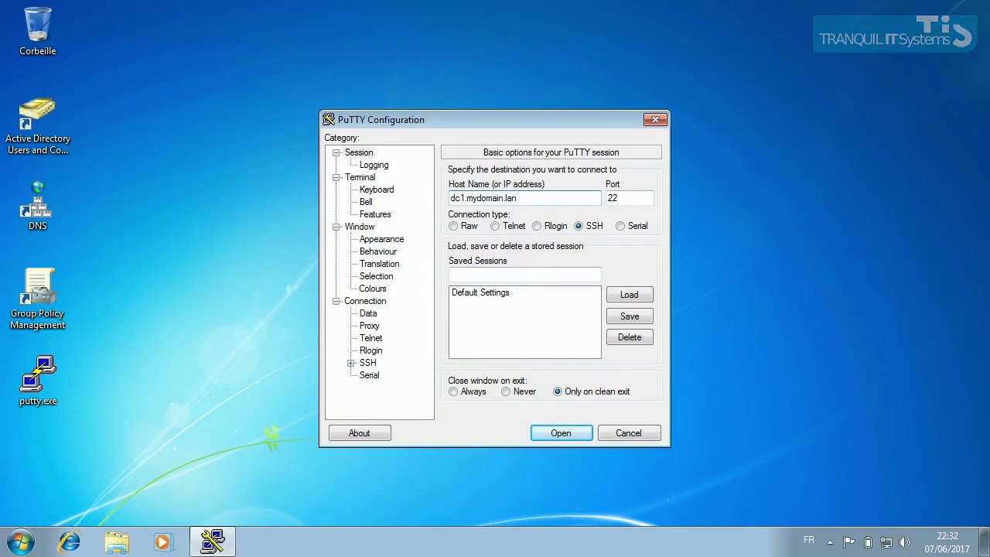
pyautogui.press('Return')
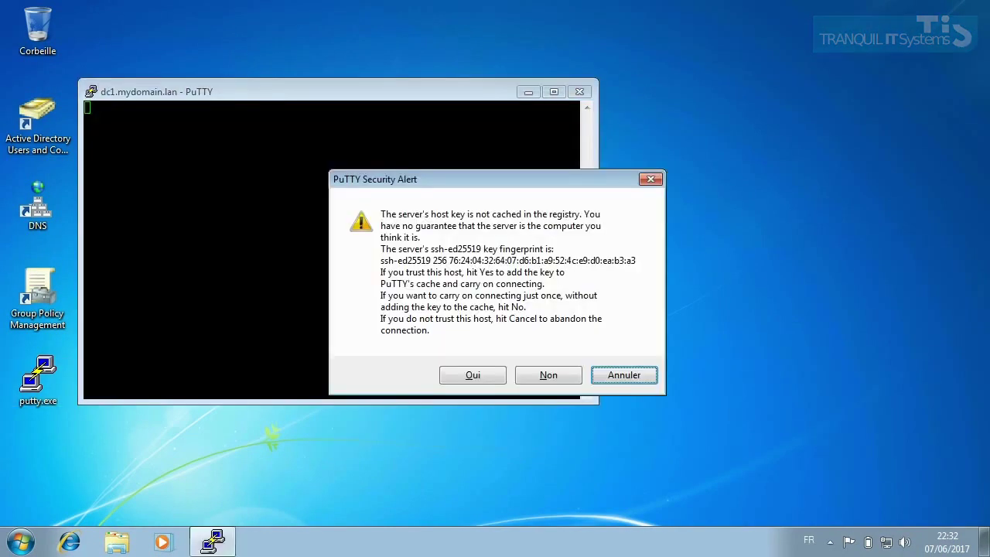
# Accept the host key, log in as root, and maximize the terminal window.
pyautogui.hotkey('alt', 'o')
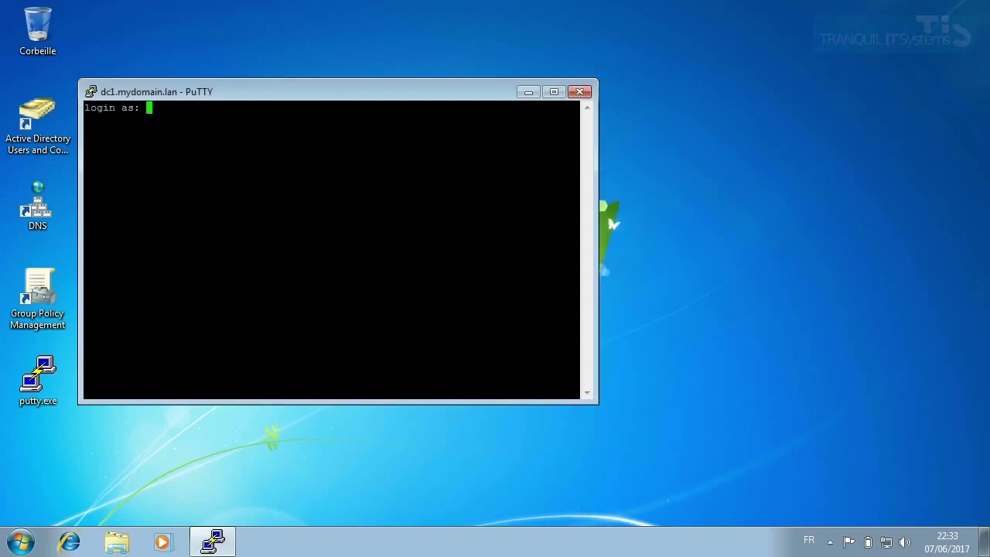
pyautogui.write('root')
pyautogui.press('Return')
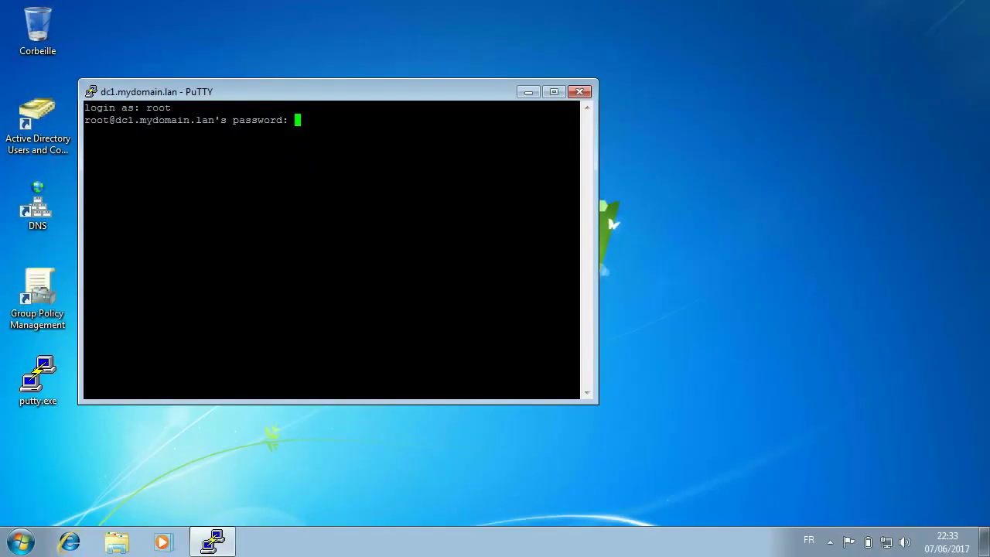
pyautogui.press('Return')
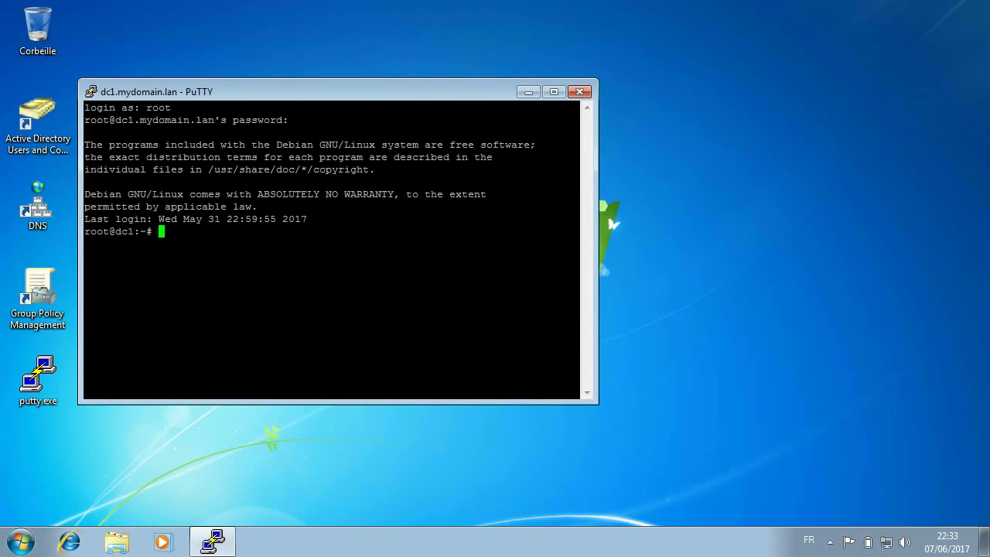
pyautogui.click(554, 91)
# Run samba-tool, samba-tool user, then samba-tool user list to show domain users.
pyautogui.write('samba-tool')
pyautogui.press('Return')
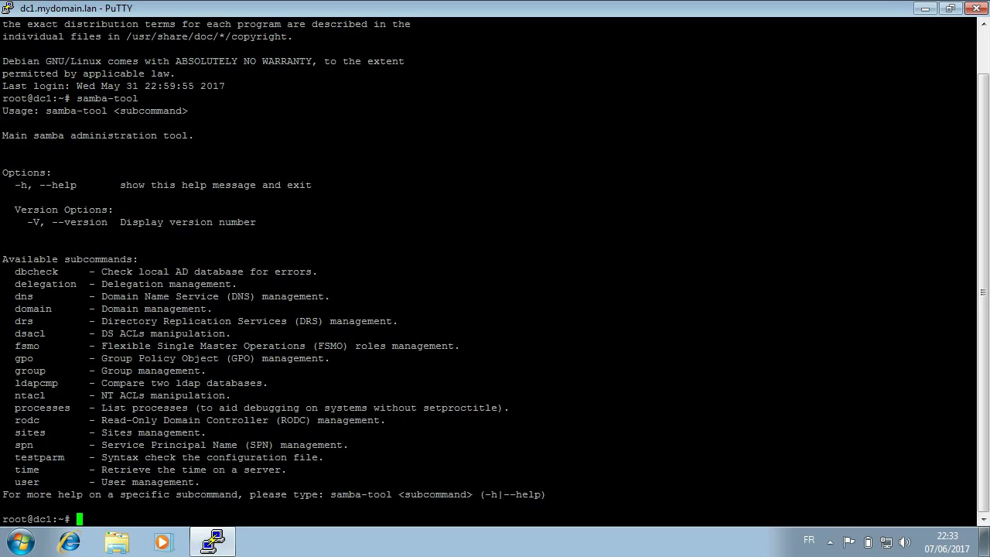
pyautogui.press('Up')
pyautogui.write('user')
pyautogui.press('Return')
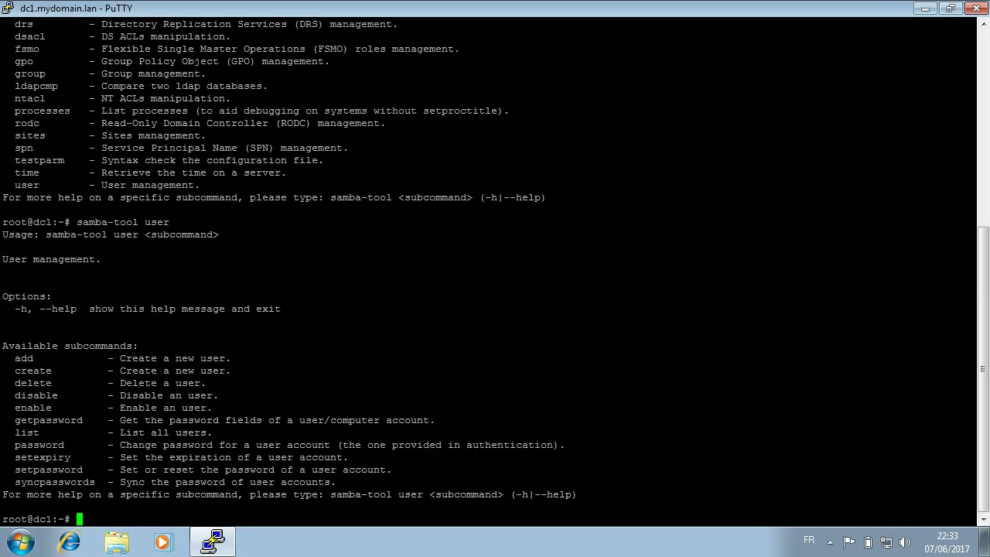
pyautogui.press('Up')
pyautogui.write('list')
pyautogui.press('Return')
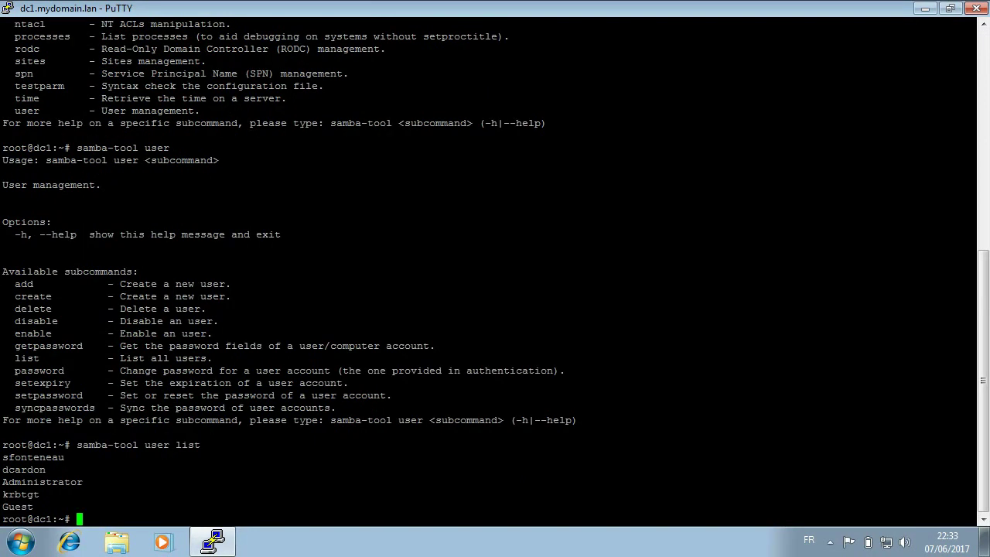
pyautogui.doubleClick(23, 469)
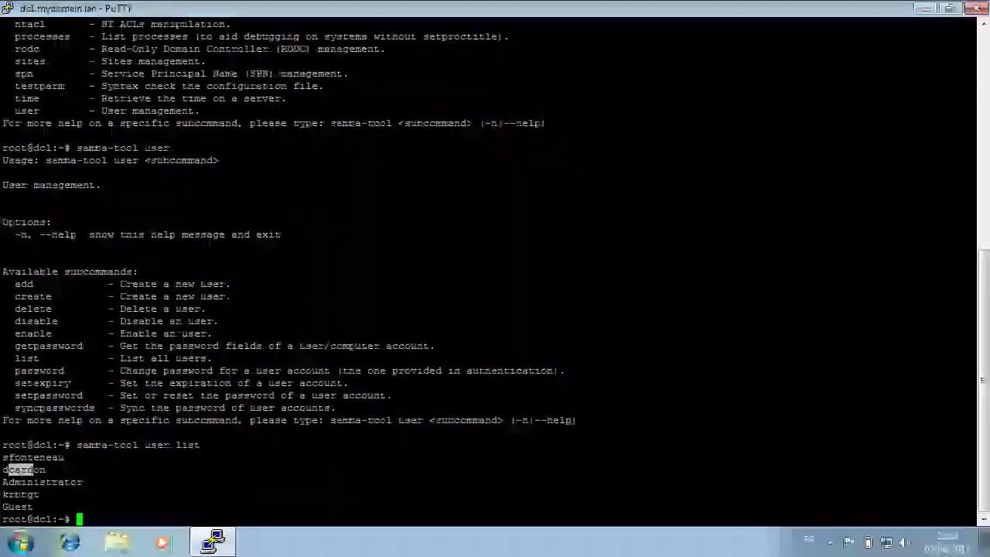
# Edit the recalled command into samba-tool user create for a new user.
pyautogui.press('Up')
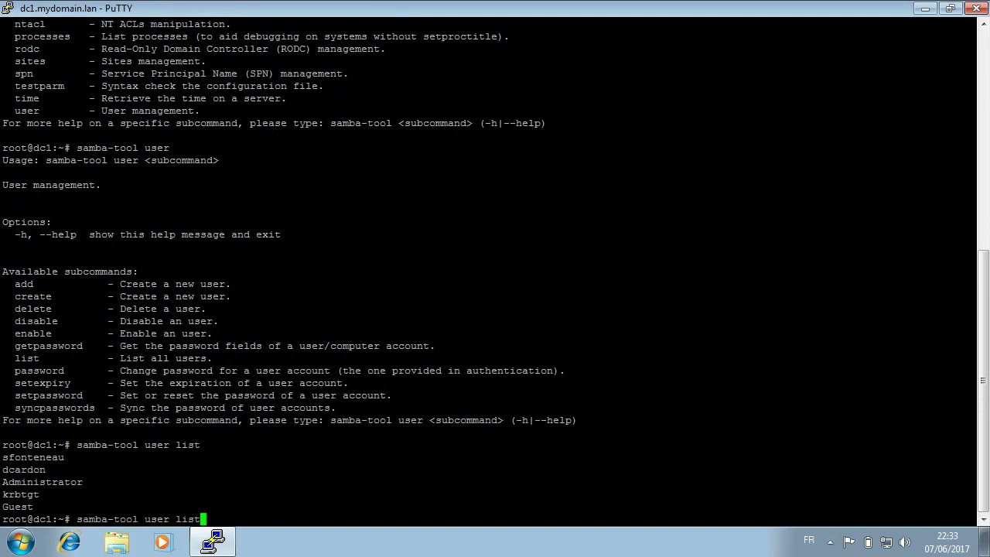
pyautogui.press('BackSpace')
pyautogui.press('BackSpace')
pyautogui.press('BackSpace')
pyautogui.press('BackSpace')
pyautogui.write('create Vincent')
# Create the new domain user, set and confirm its password, then close PuTTY.
pyautogui.press('Return')
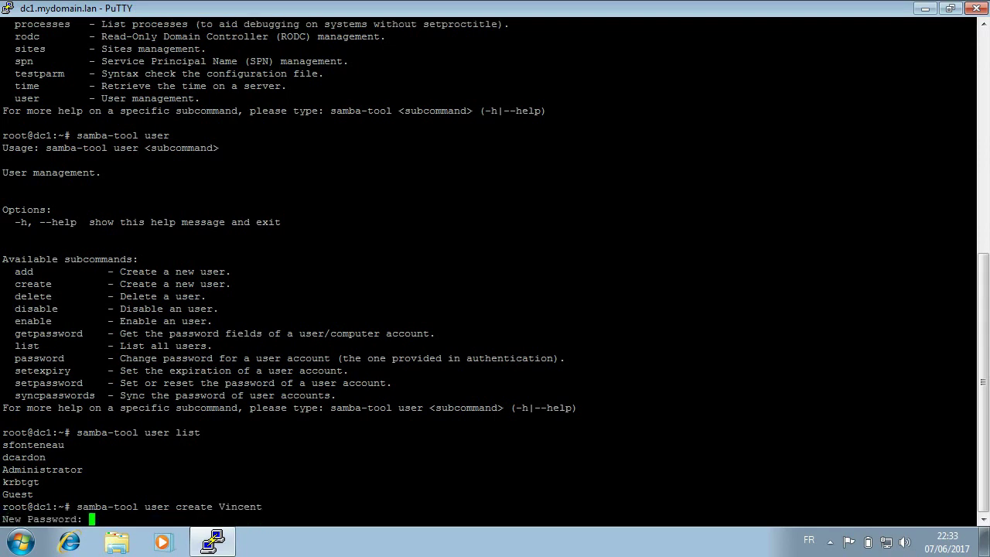
pyautogui.press('Return')
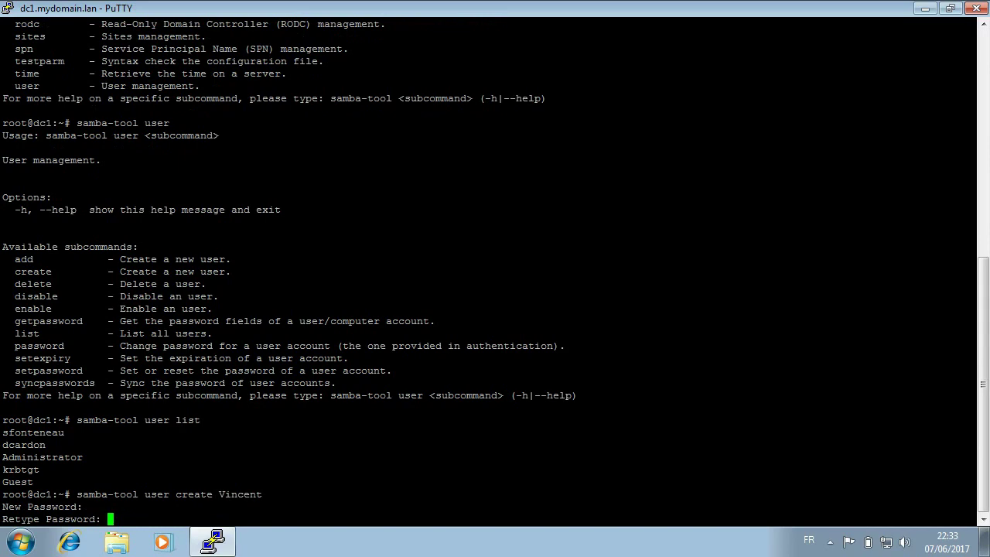
pyautogui.press('Return')
pyautogui.hotkey('alt', 'F4')
pyautogui.press('Return')
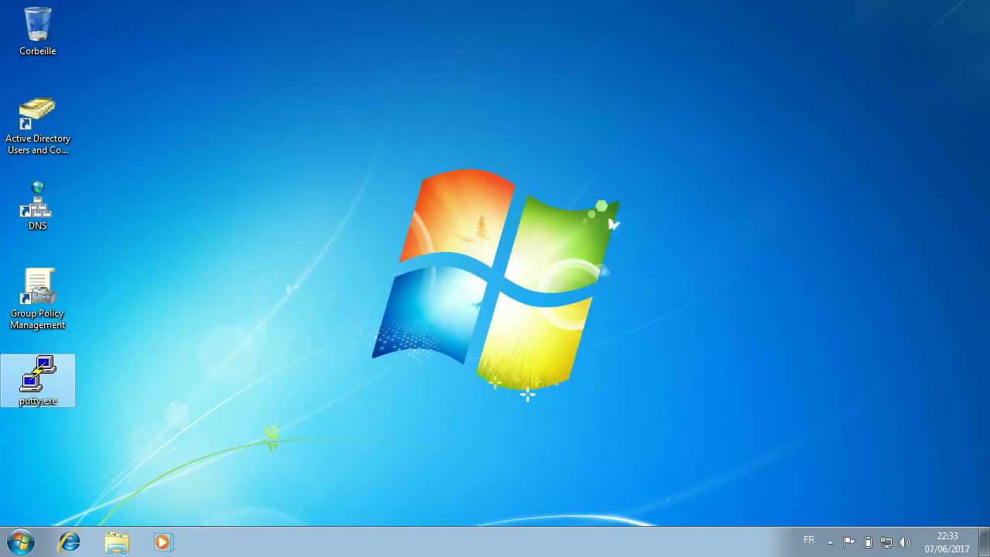
# Reopen Active Directory Users and Computers and select the new user in Users.
pyautogui.click(38, 124)
pyautogui.press('Return')
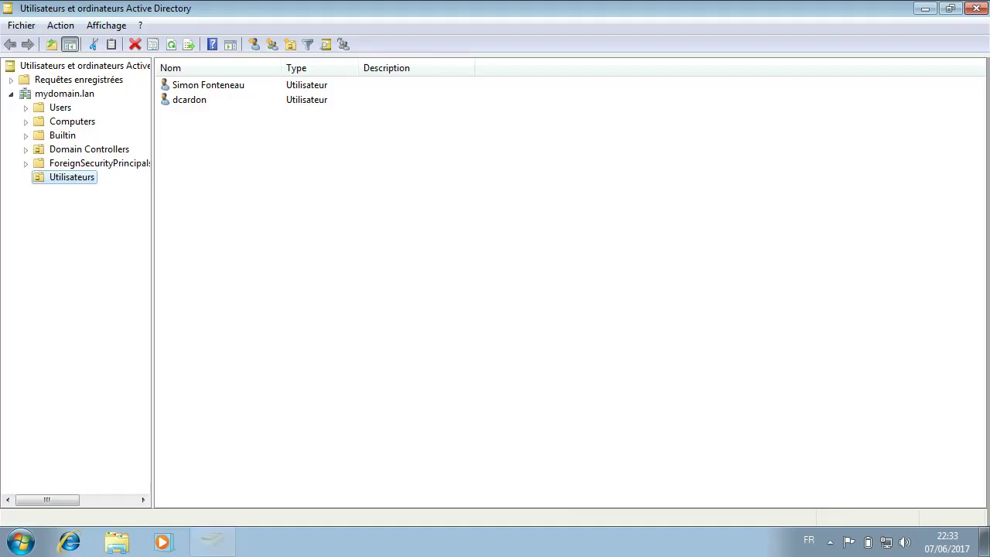
pyautogui.click(60, 108)
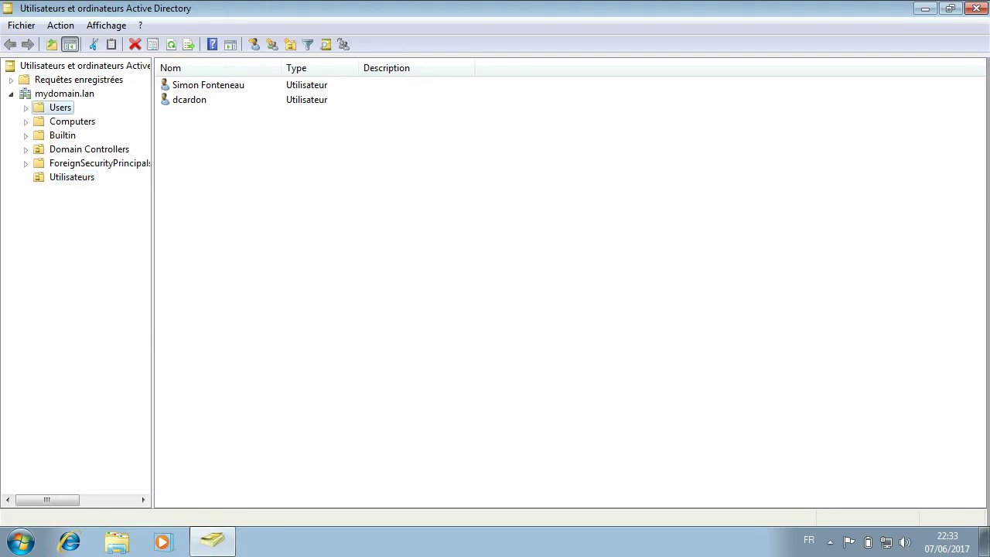
pyautogui.click(188, 349)
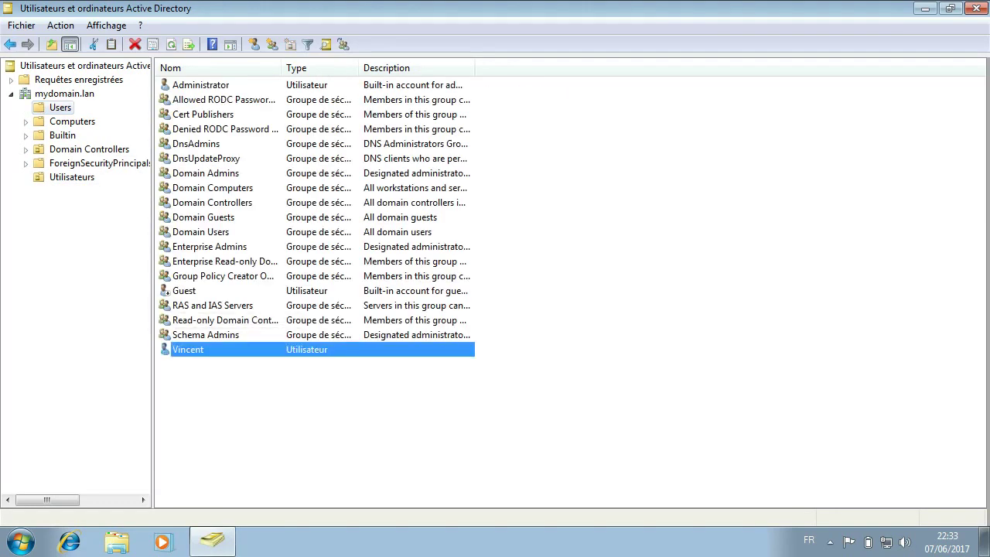